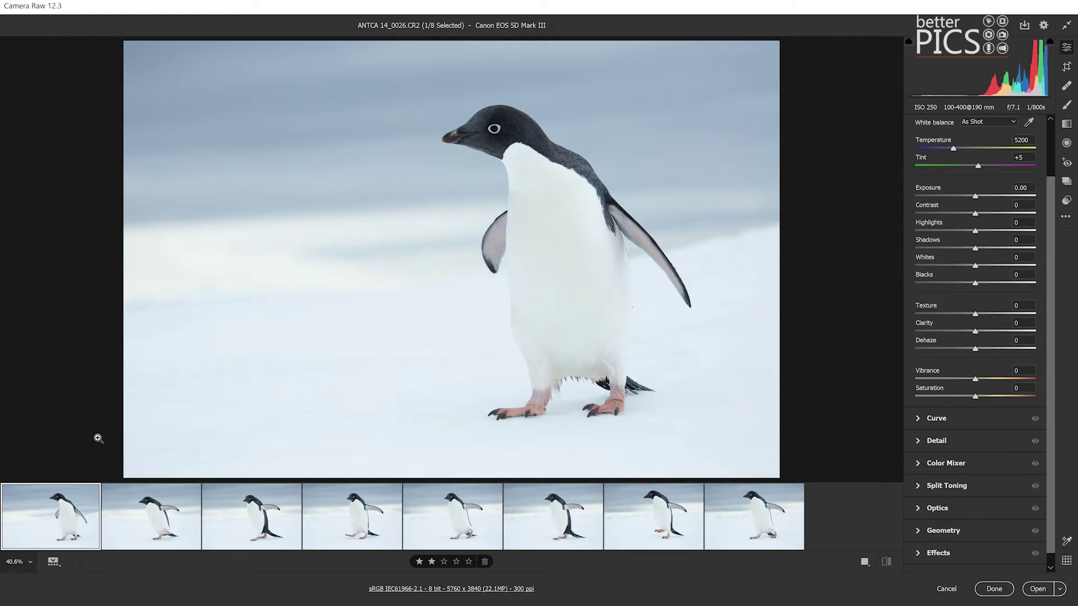
Step: Look through the eight penguin photos in the filmstrip one by one
mouse_move(300, 517)
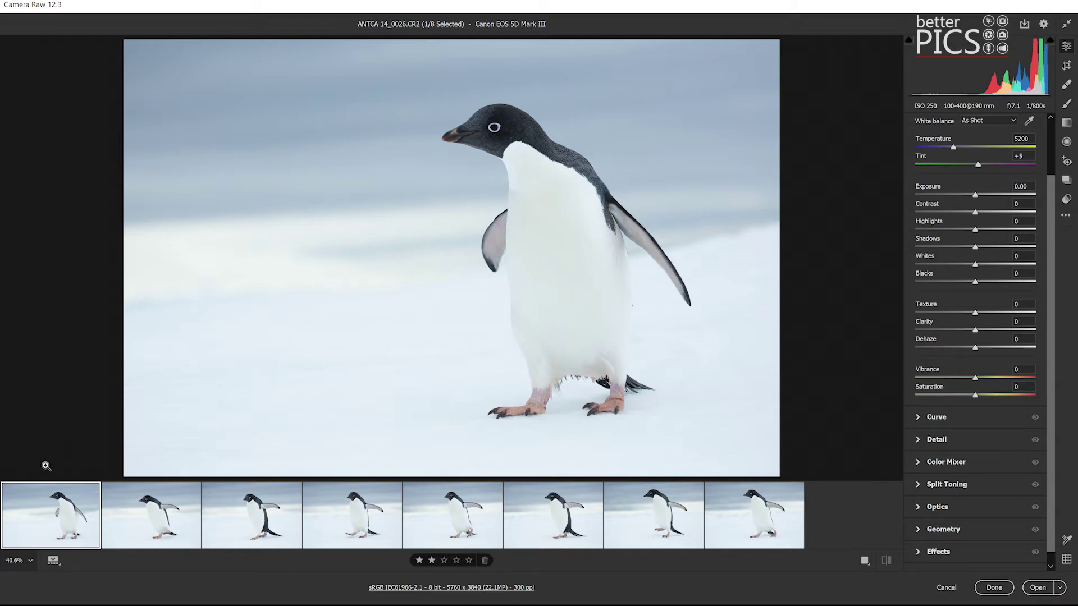
click(127, 522)
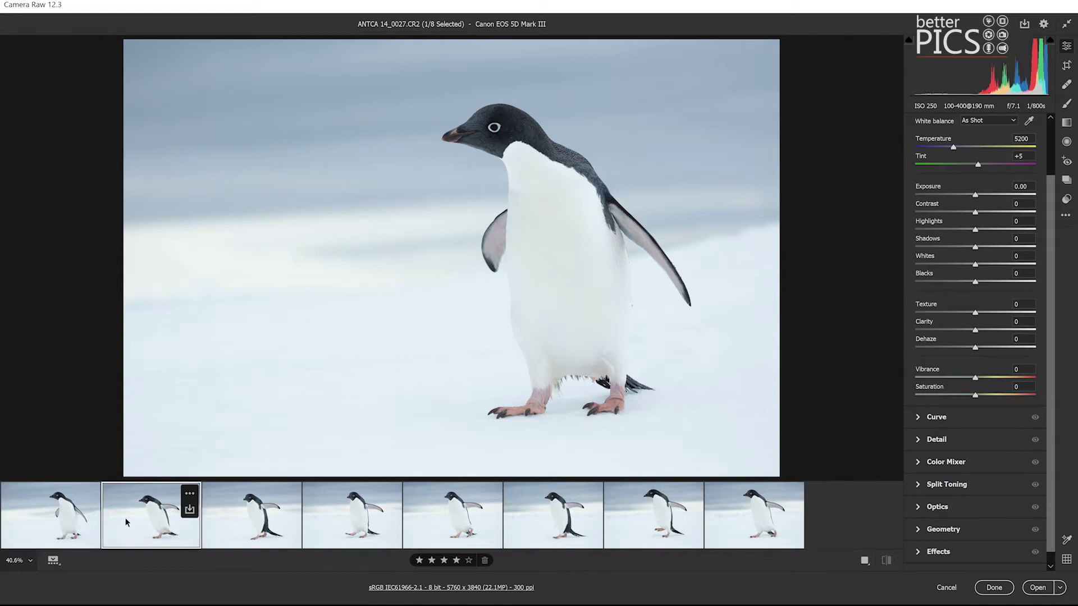
mouse_move(229, 512)
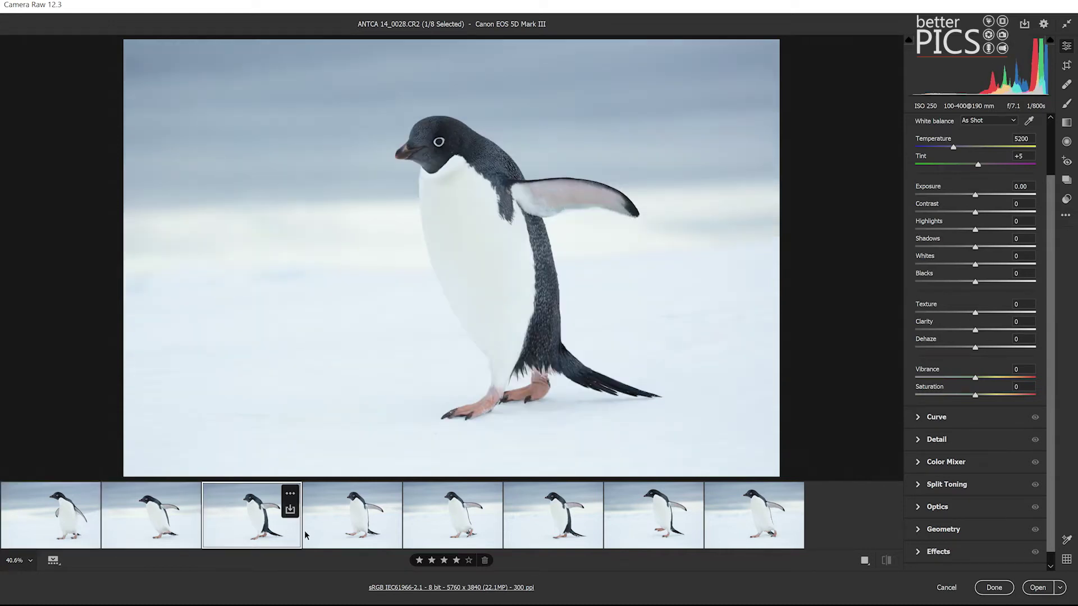
click(346, 517)
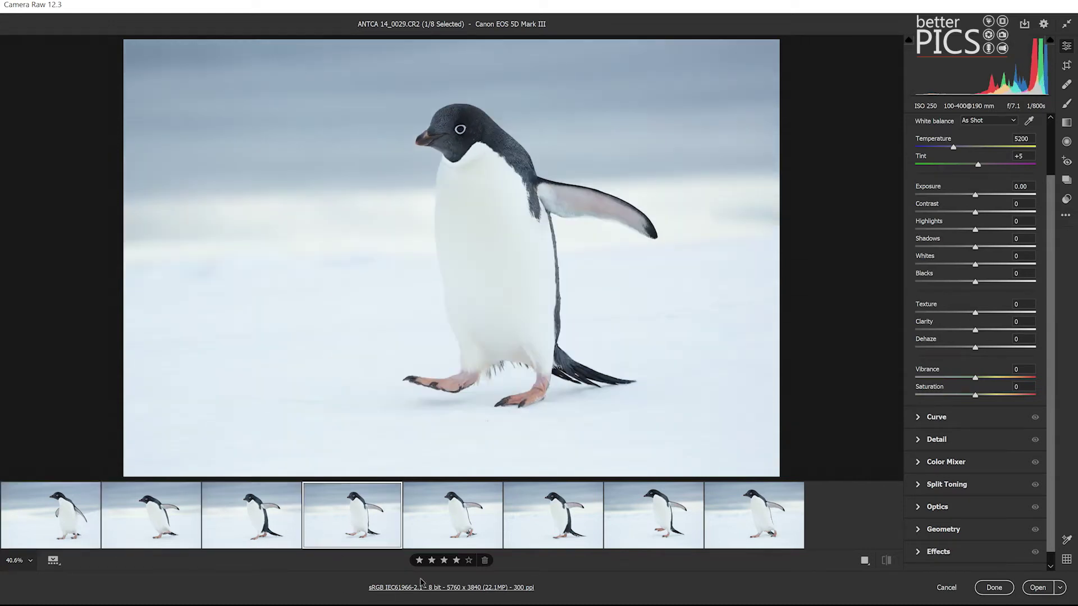
click(462, 526)
click(547, 519)
click(670, 529)
click(751, 499)
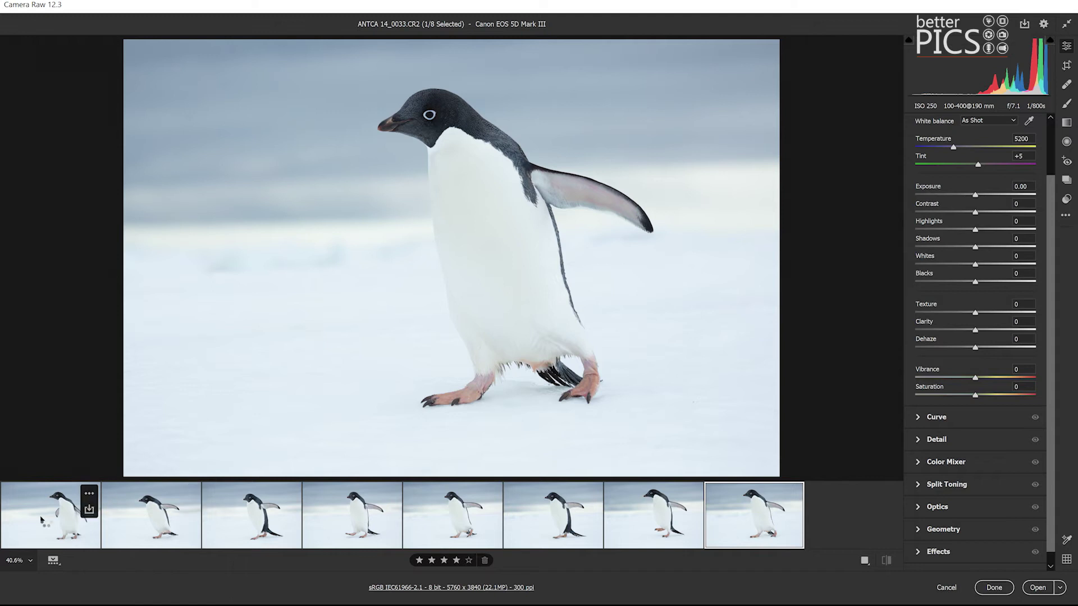
Step: Select all eight penguin photos together and set their Contrast to +25 and Highlights to -33
click(80, 515)
shift+click(755, 527)
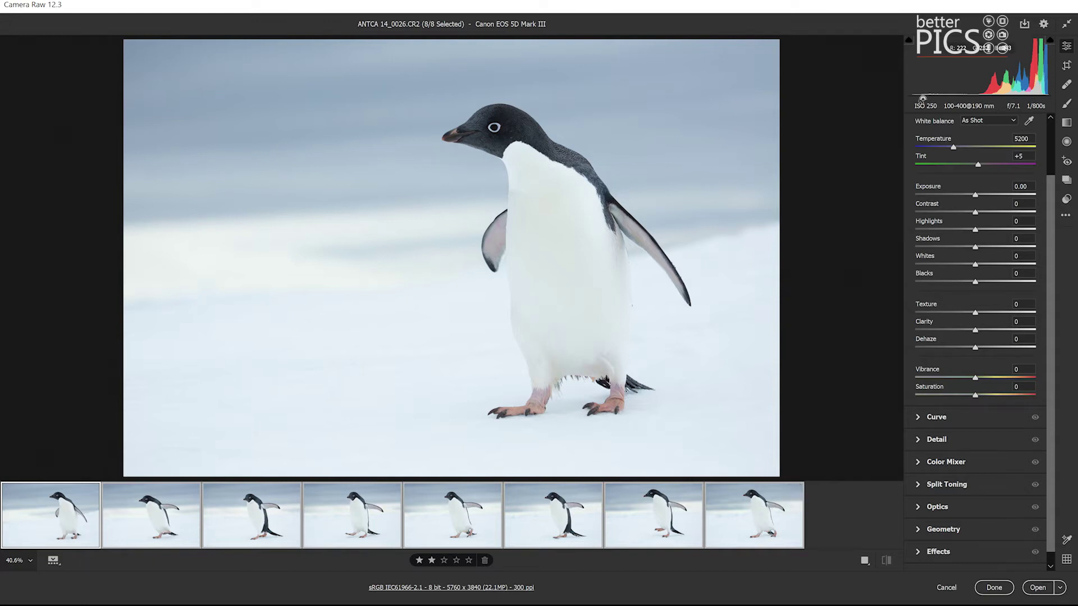
click(988, 212)
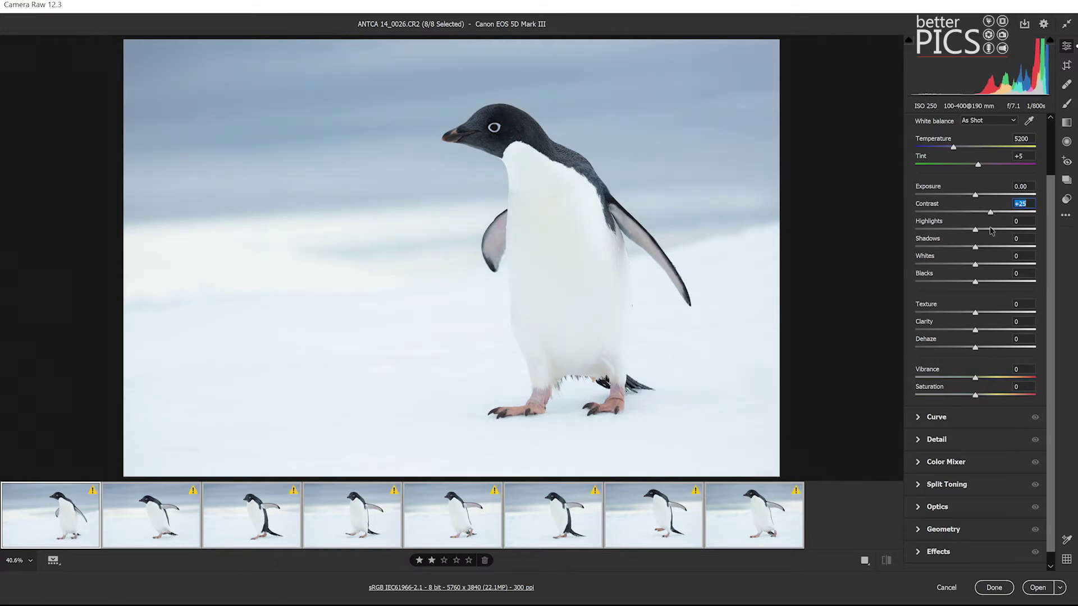
click(961, 229)
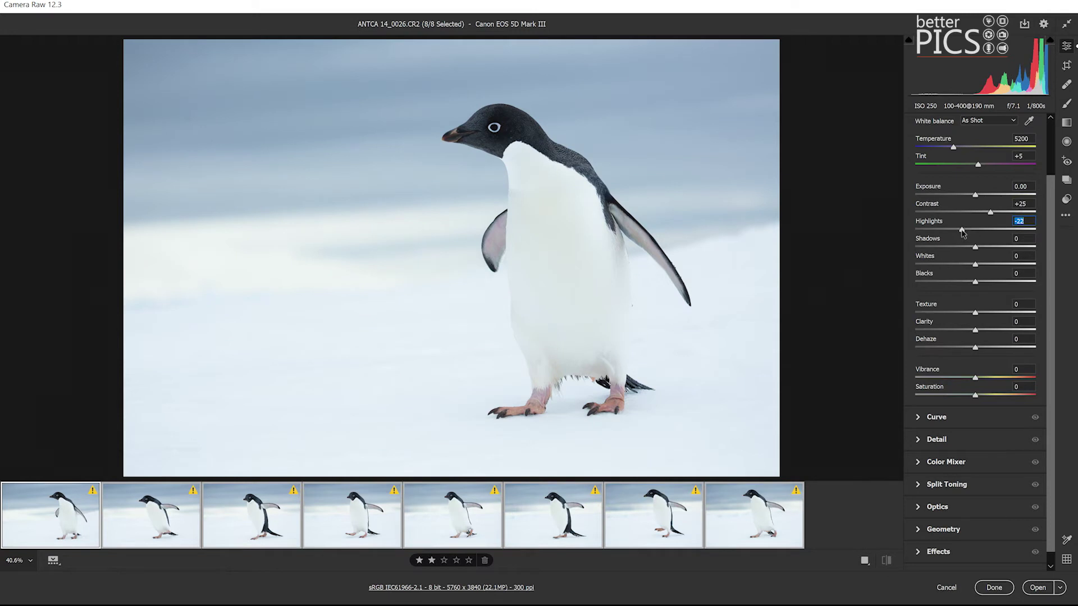
drag(961, 229, 956, 229)
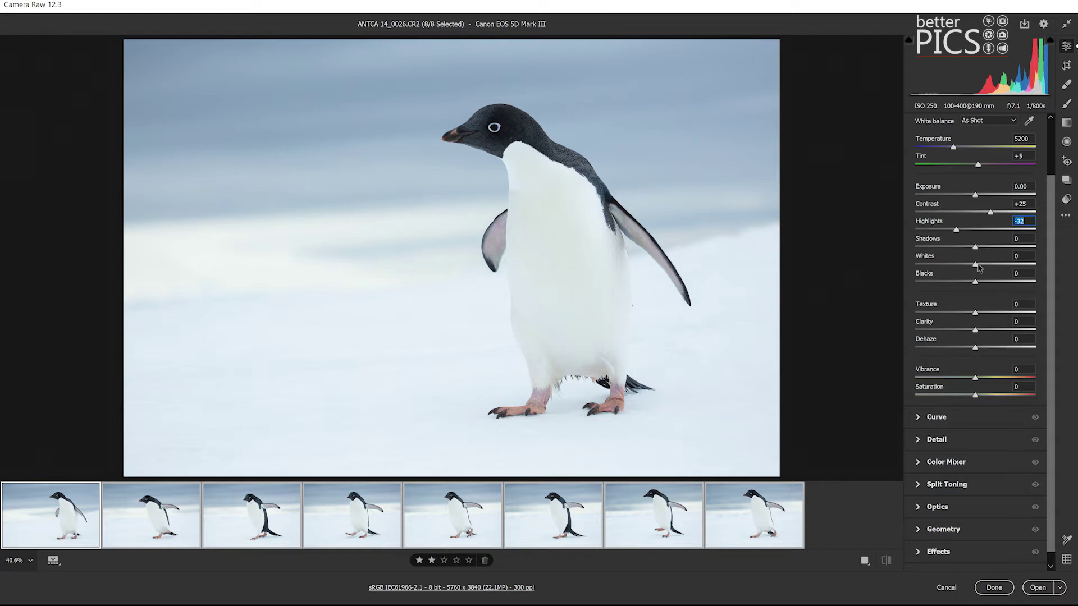
drag(958, 231, 952, 231)
Step: Raise Vibrance to +25 and Saturation to +12 on all selected photos
drag(987, 380, 980, 399)
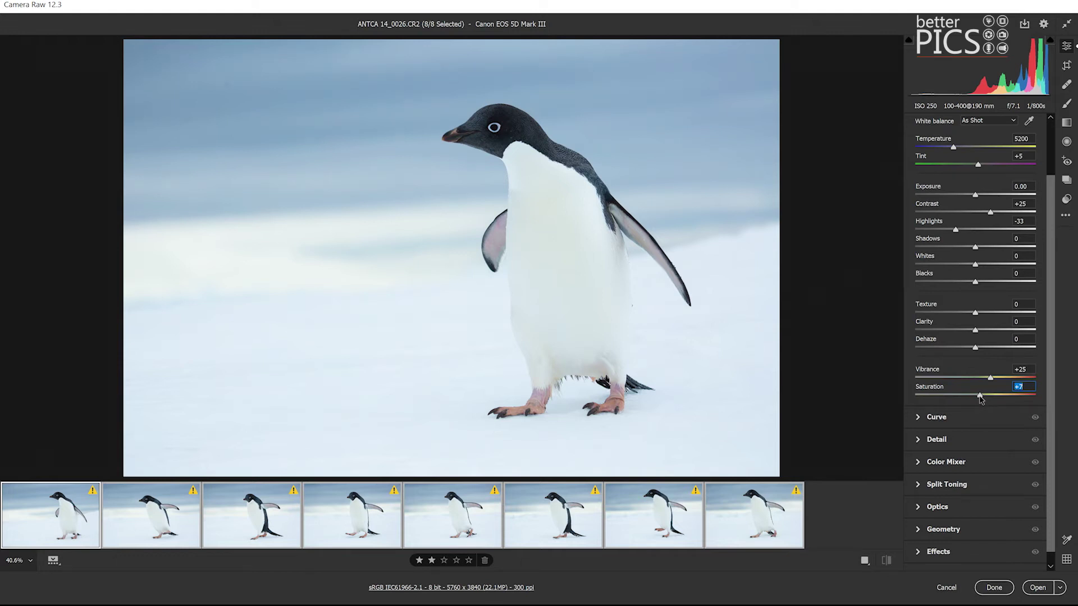
drag(981, 398, 983, 398)
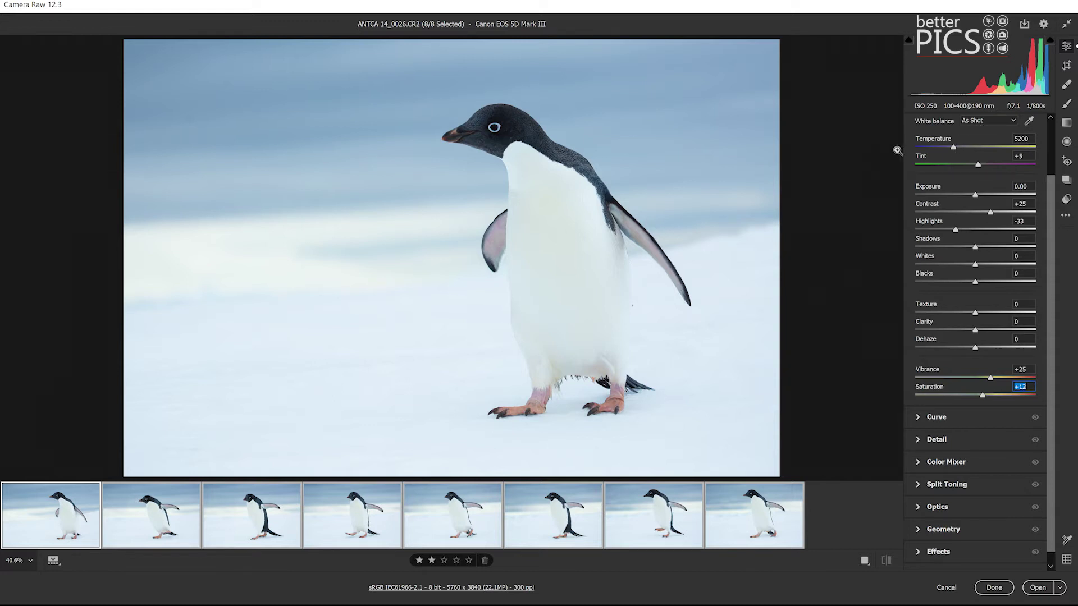
Step: Warm the white balance to Temperature 5750 and Tint +8, and add Texture +6 and Clarity +5
mouse_move(954, 148)
mouse_down()
mouse_move(979, 166)
mouse_move(962, 147)
mouse_up()
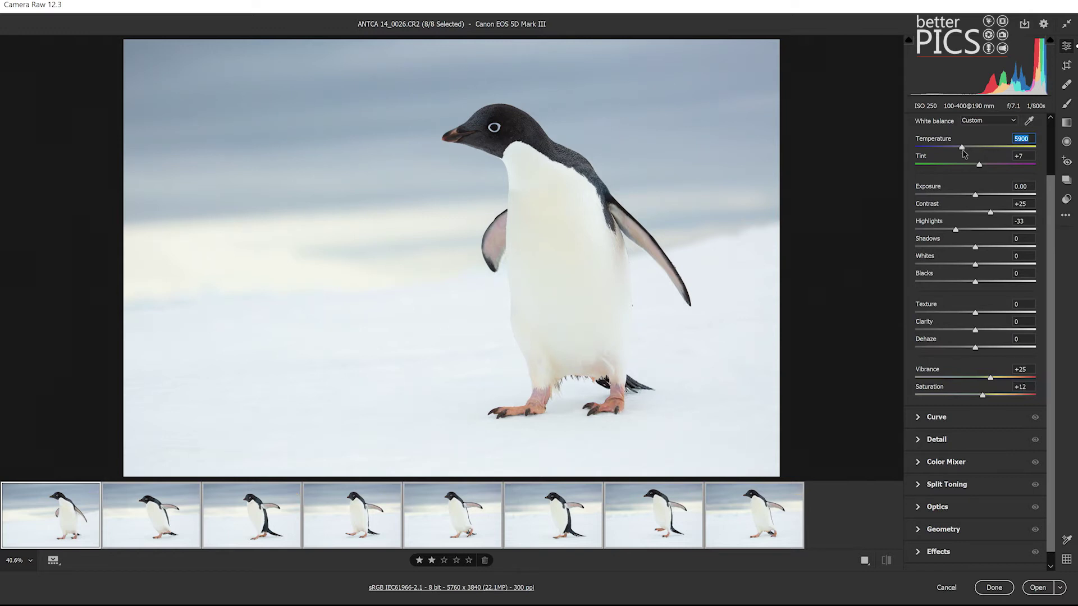
mouse_move(961, 145)
mouse_down()
mouse_move(962, 160)
mouse_move(961, 149)
mouse_up()
drag(979, 166, 978, 167)
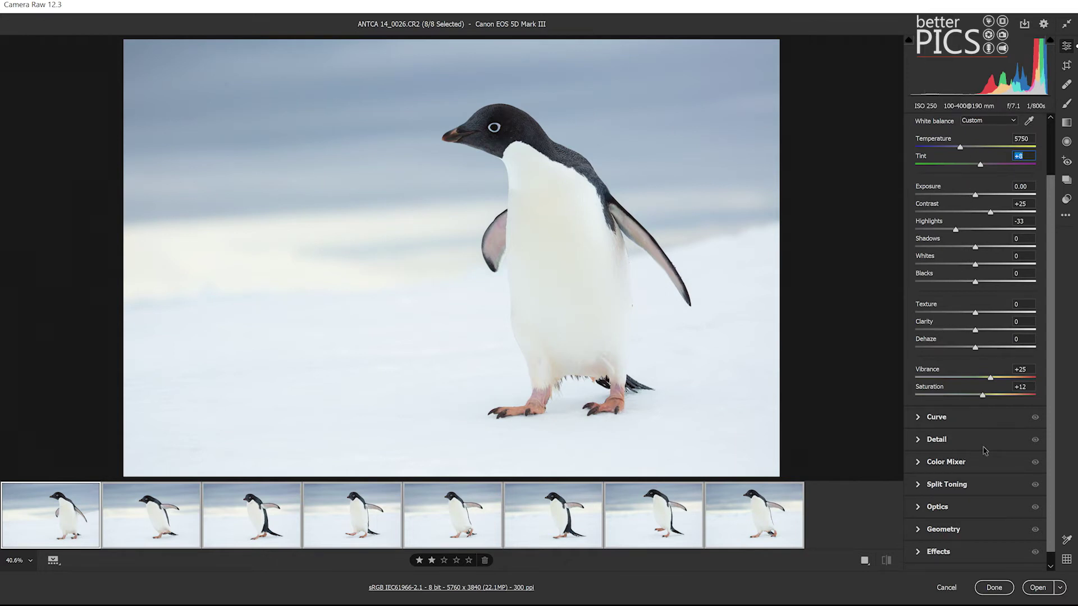
drag(975, 333, 977, 312)
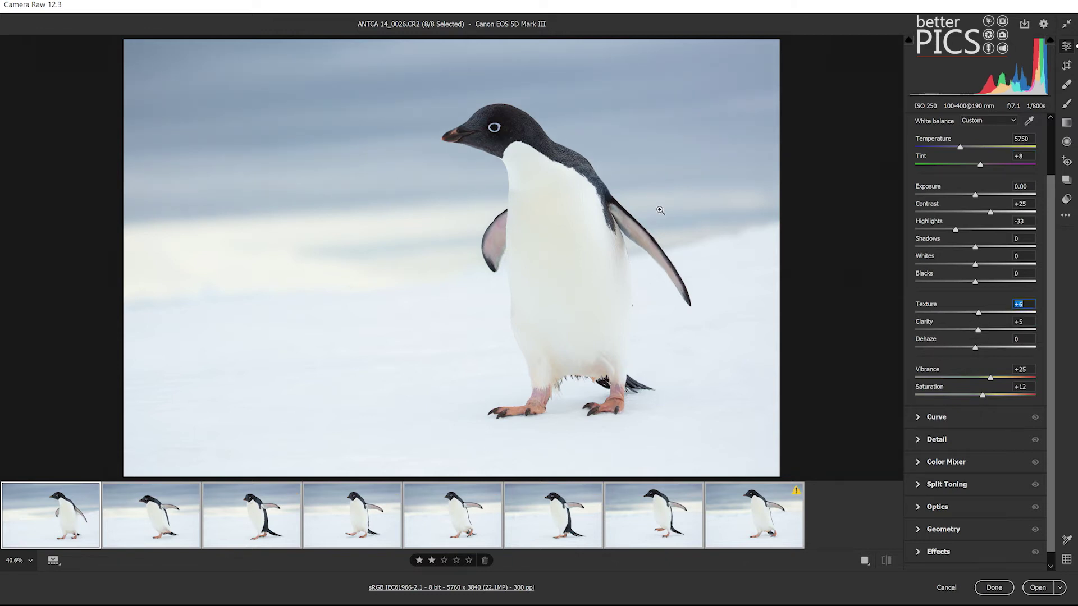
Step: Examine the penguin from head to feet at 100% magnification to judge the sharpness of its feathers
click(623, 184)
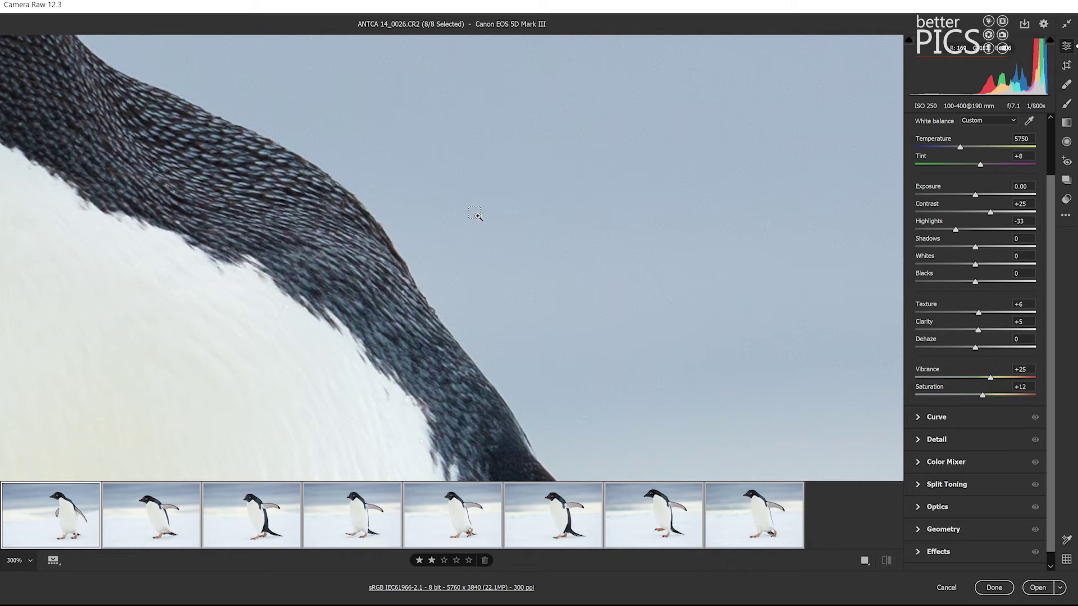
key(ctrl+minus)
key(ctrl+minus)
drag(315, 205, 588, 188)
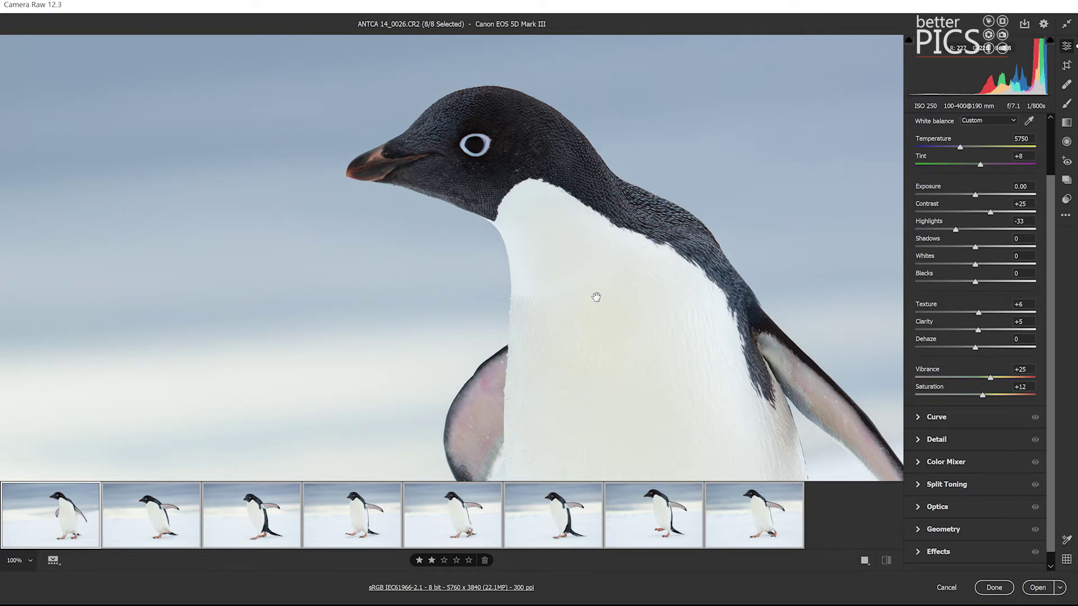
drag(637, 261, 575, 127)
drag(649, 313, 599, 173)
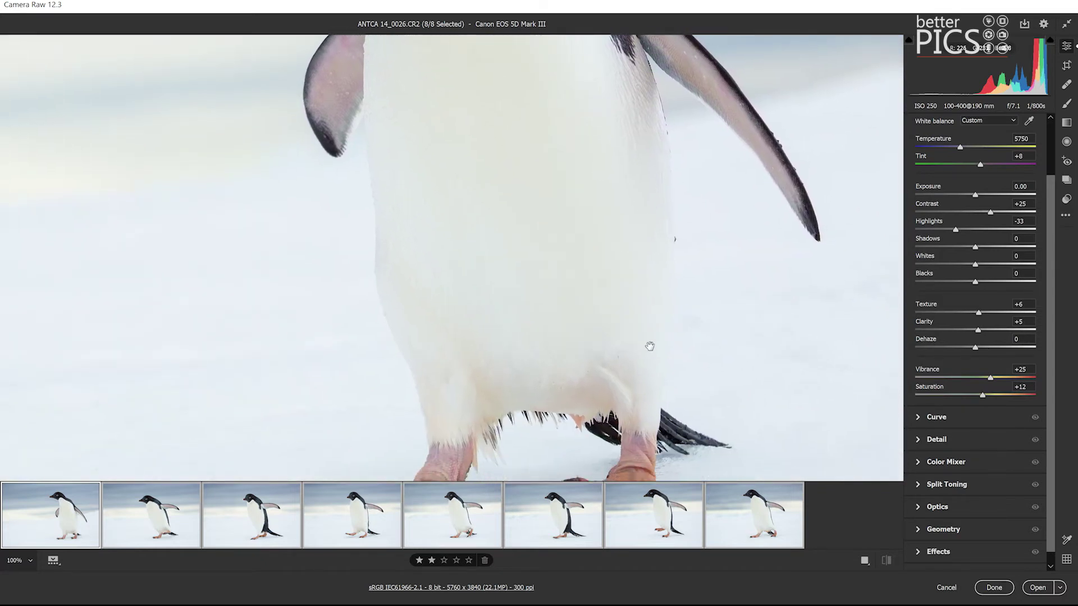
drag(647, 344, 637, 211)
drag(554, 202, 582, 292)
drag(536, 158, 652, 392)
drag(592, 146, 608, 273)
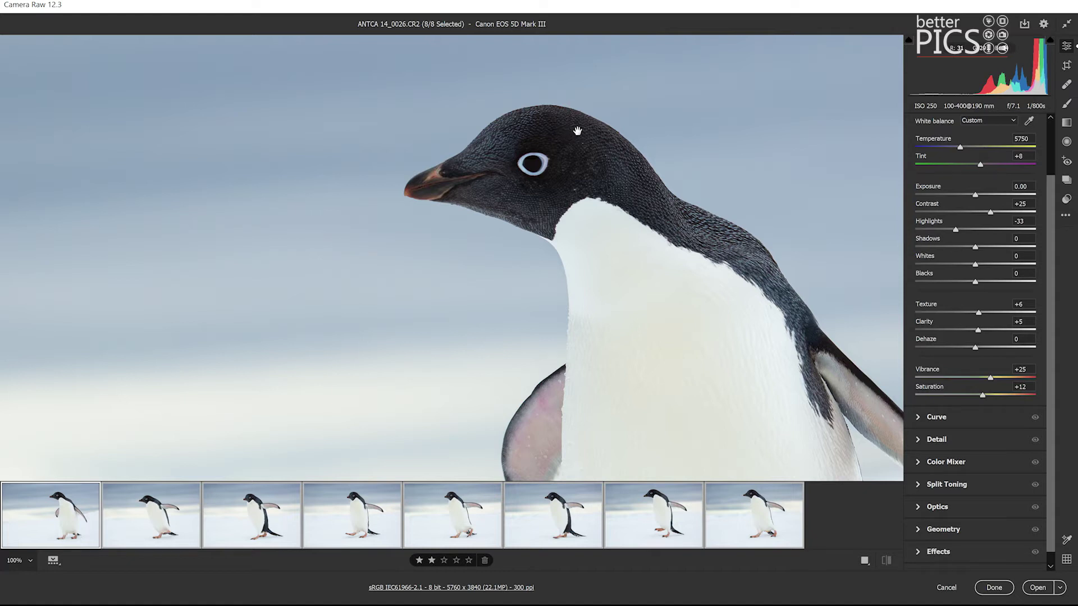
Step: Set Sharpening to 75 with Masking 51 on all selected photos, and check the penguin's detail at 100%
click(956, 443)
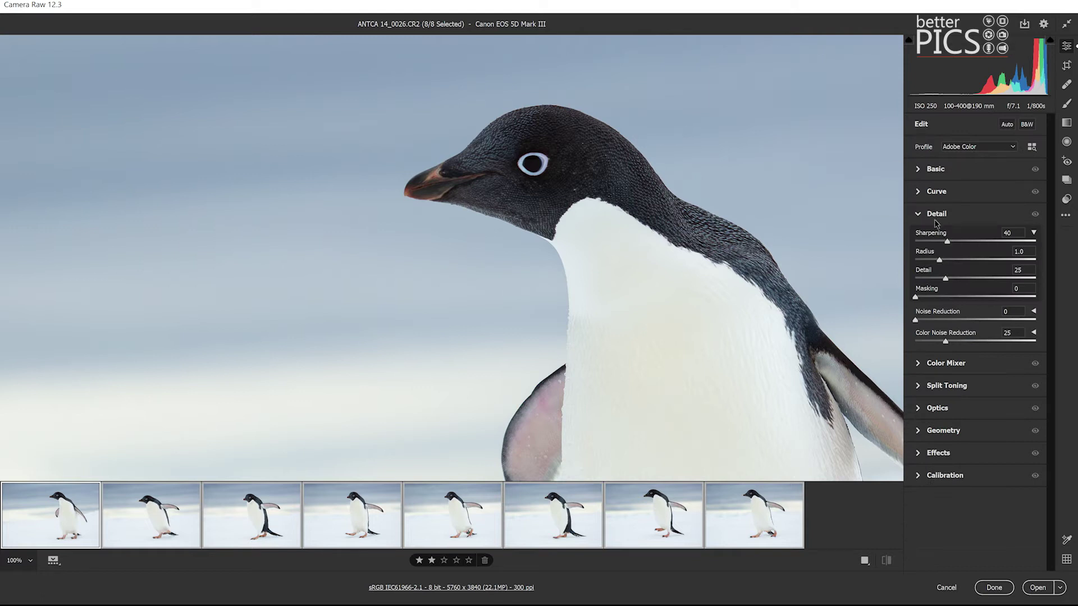
drag(950, 242, 975, 249)
key(ctrl+0)
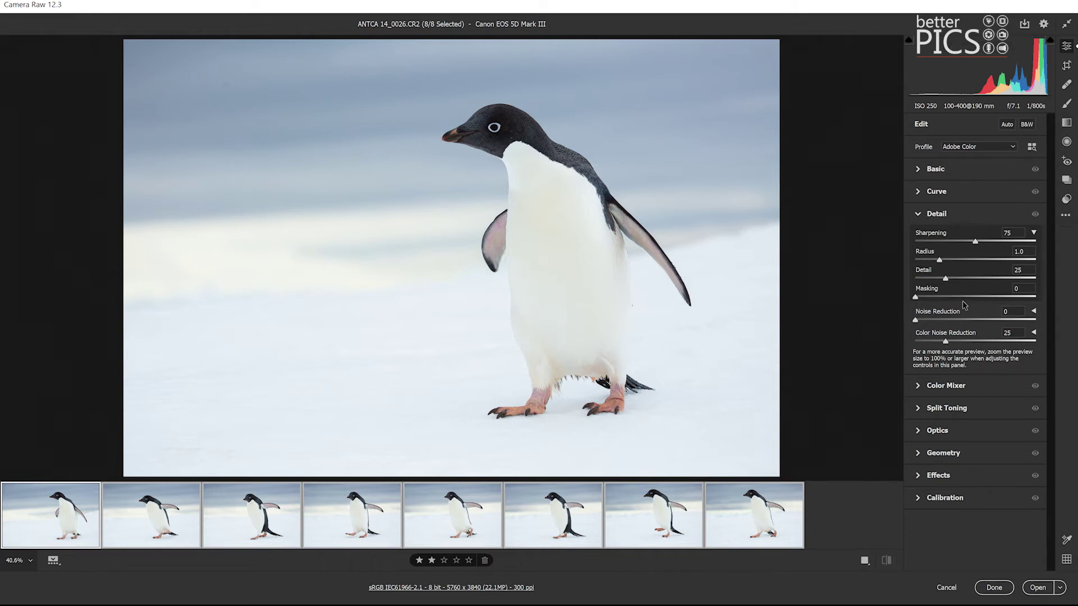
mouse_move(968, 298)
mouse_down()
mouse_move(983, 299)
mouse_move(903, 294)
mouse_move(978, 302)
mouse_up()
click(487, 119)
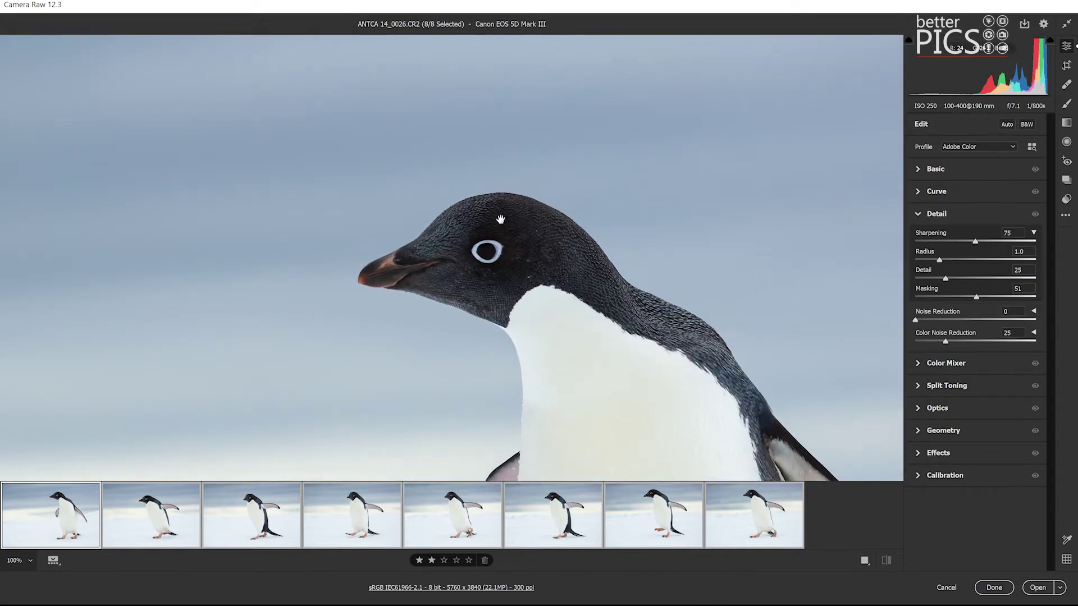
drag(571, 237, 543, 157)
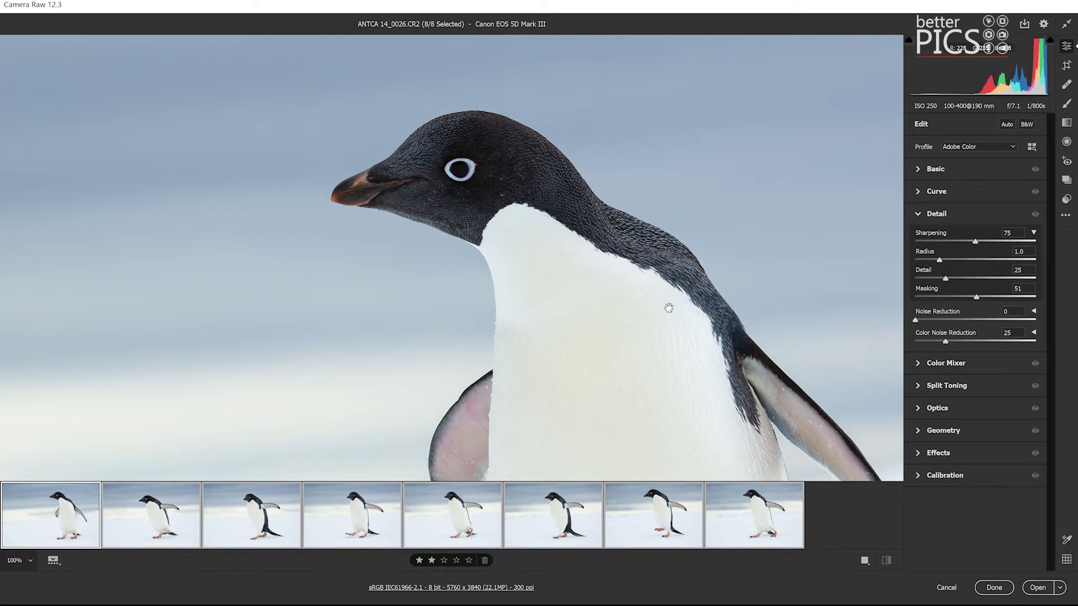
drag(644, 302, 530, 95)
drag(606, 388, 601, 142)
drag(648, 259, 656, 167)
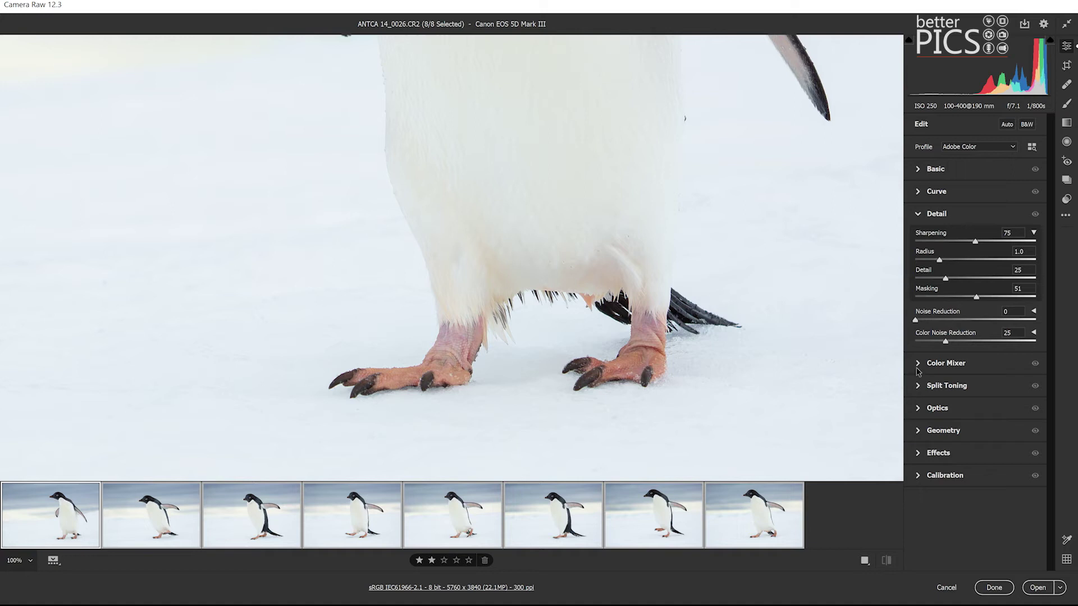
Step: Enable chromatic aberration removal for the selected photos and check the edges of the flippers
click(923, 409)
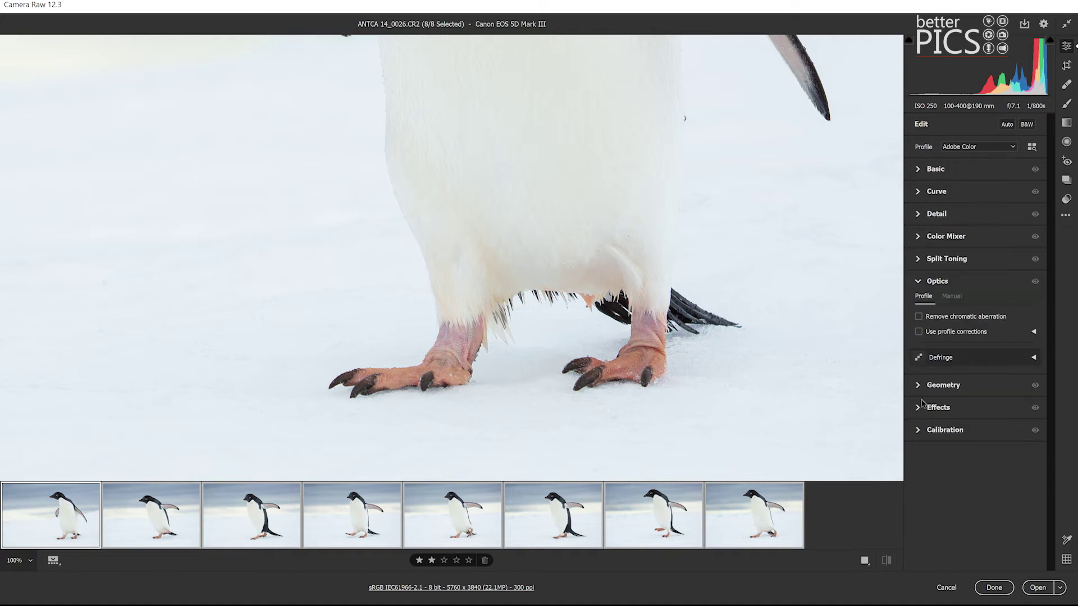
click(933, 318)
drag(782, 55, 756, 284)
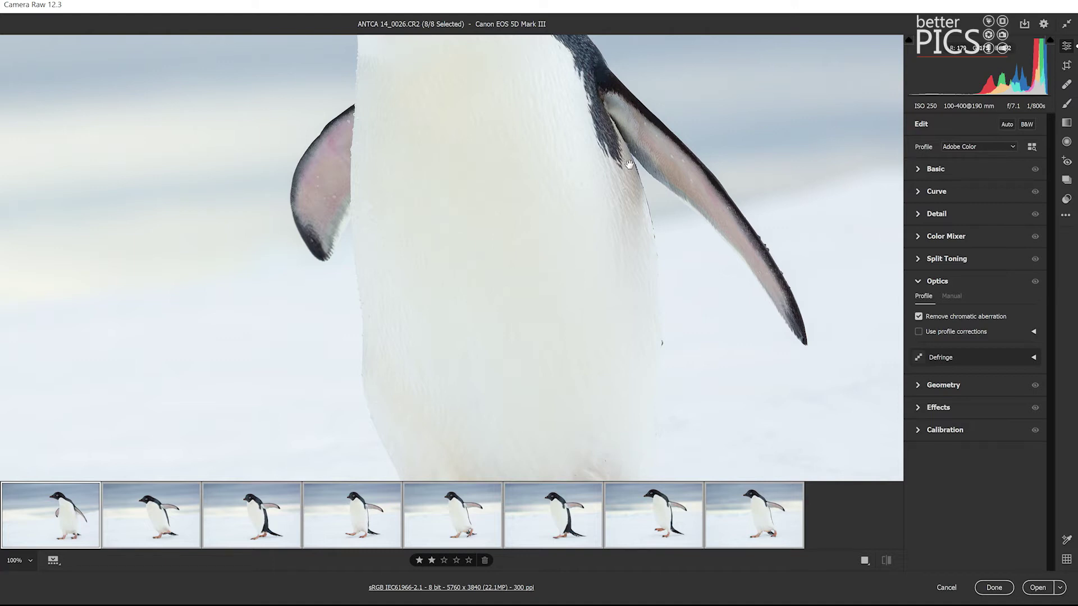
scroll(628, 165, up, 1)
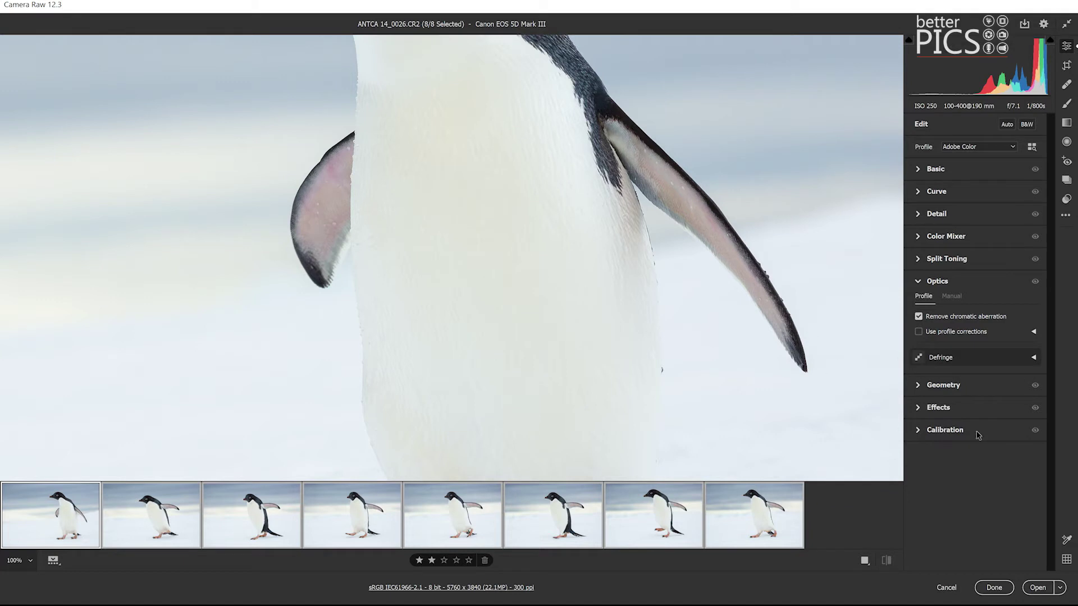
click(944, 389)
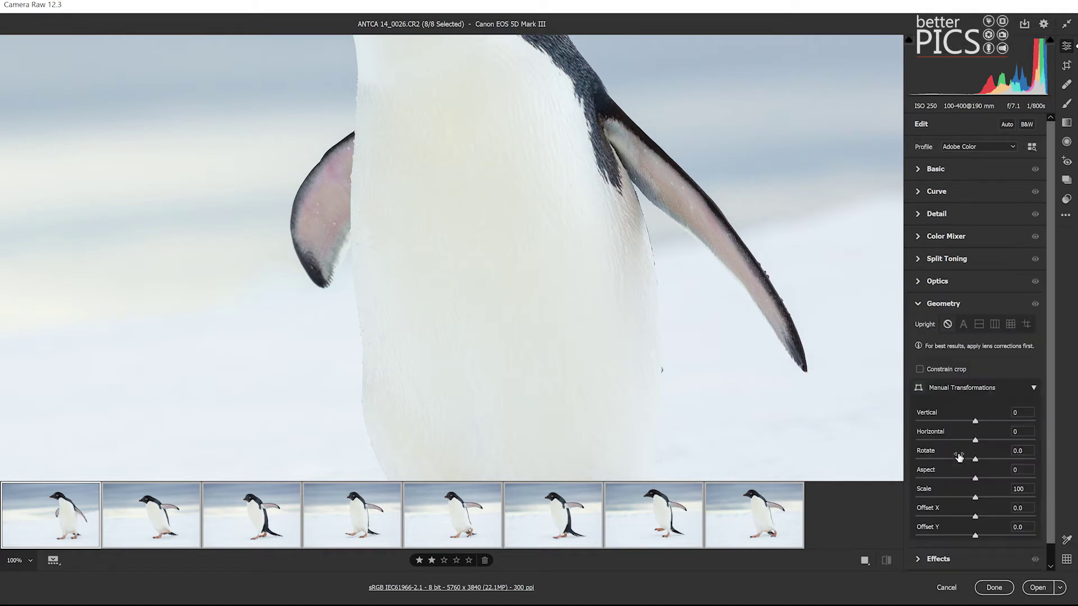
click(918, 306)
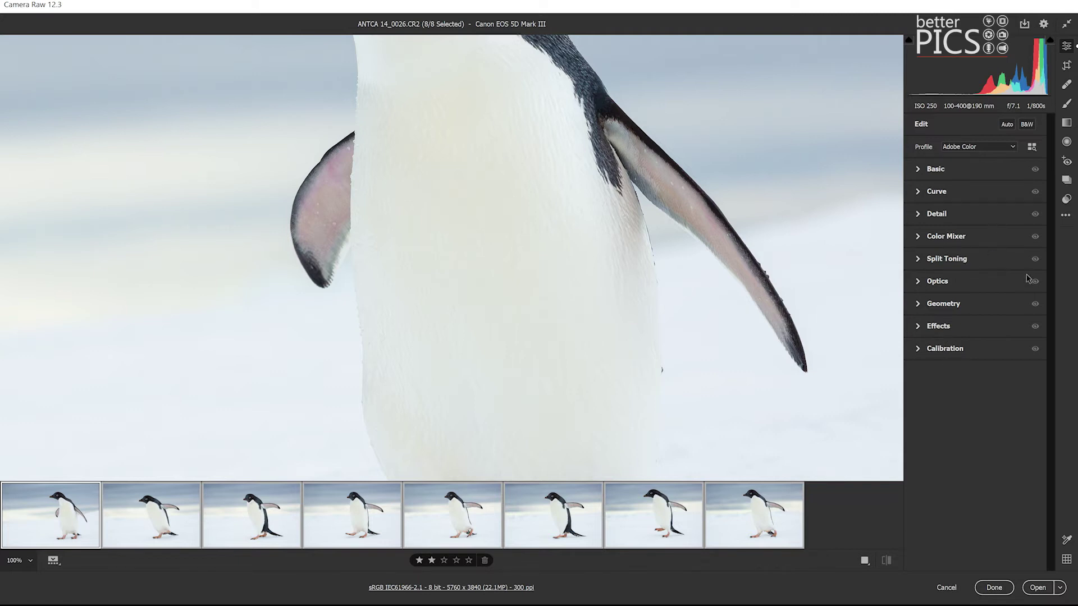
Step: Fine-tune Exposure to -0.05 and Contrast to +30 on the selected photos, using a before-and-after comparison
click(790, 233)
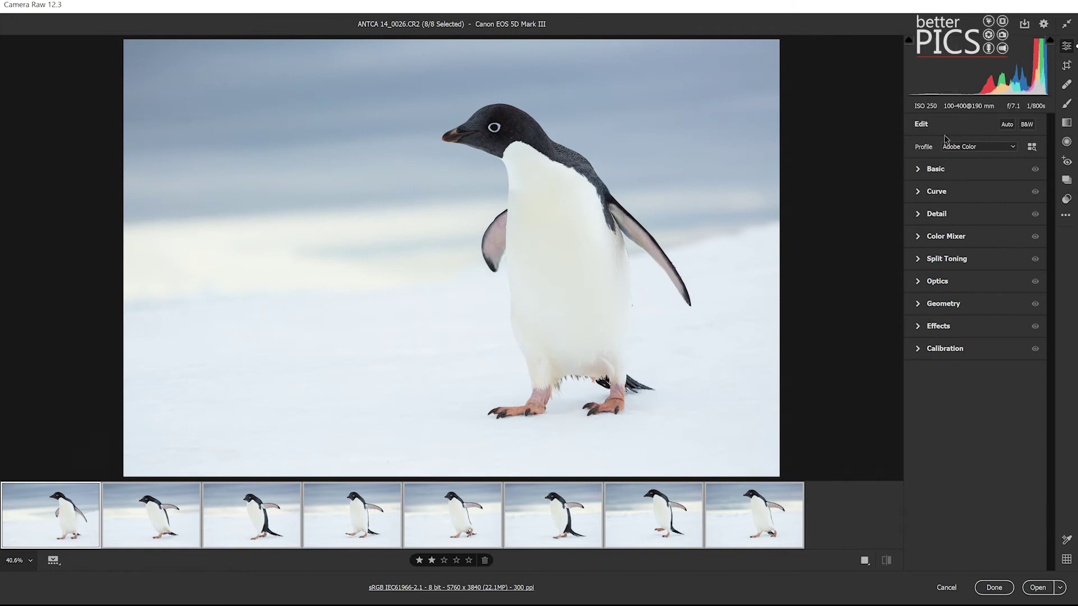
click(936, 170)
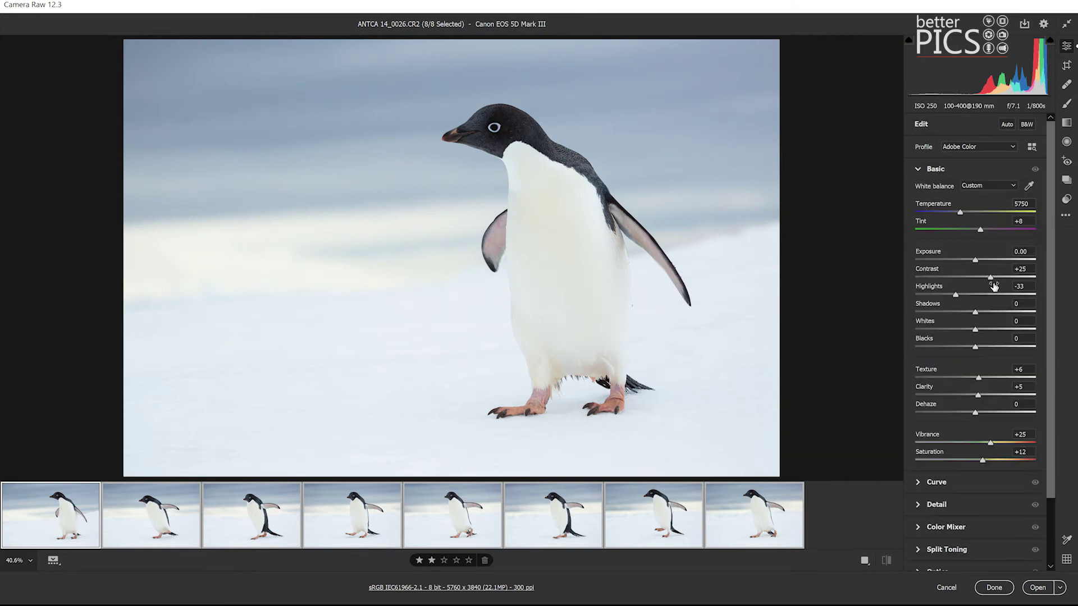
drag(976, 262, 975, 262)
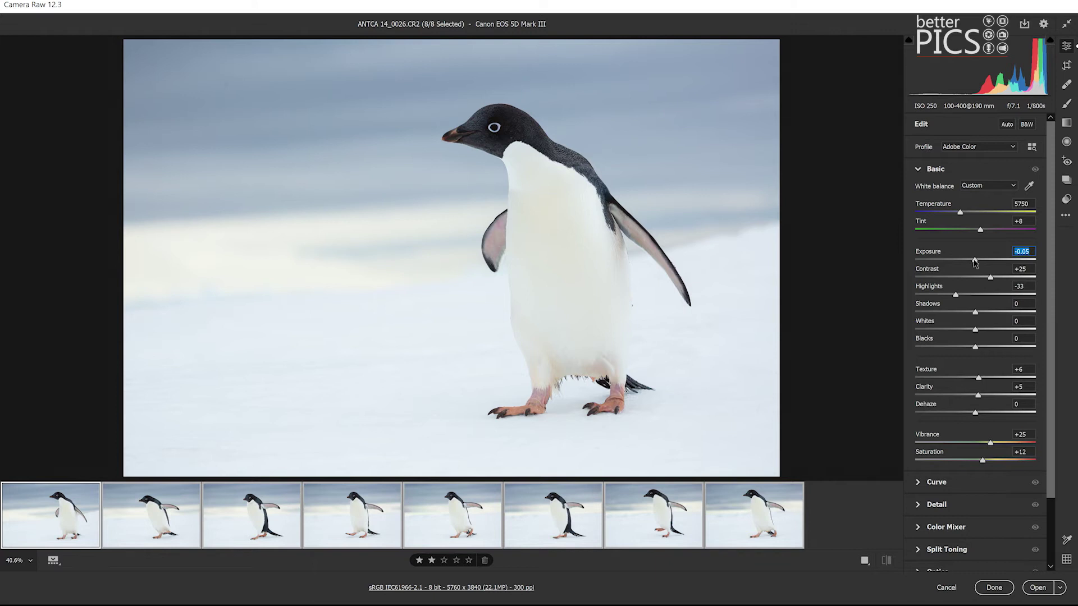
click(865, 560)
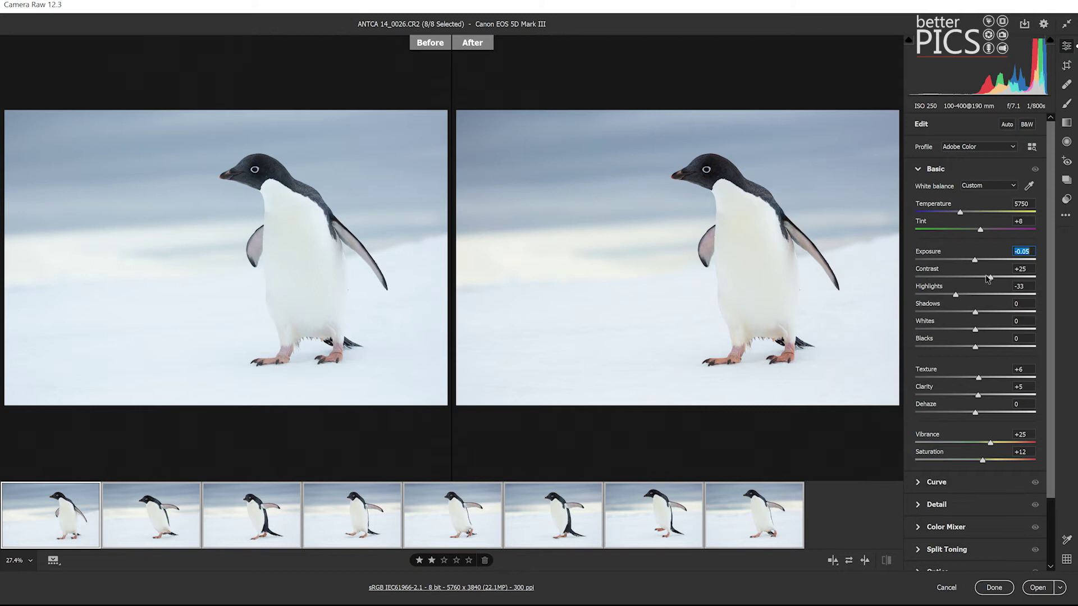
drag(989, 277, 992, 278)
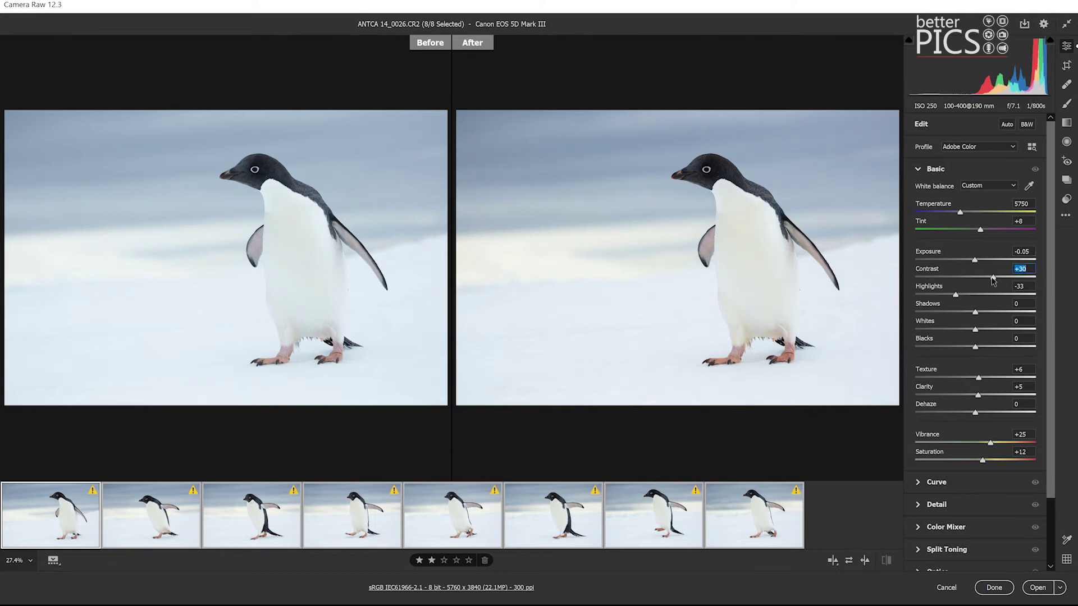
click(834, 562)
click(833, 560)
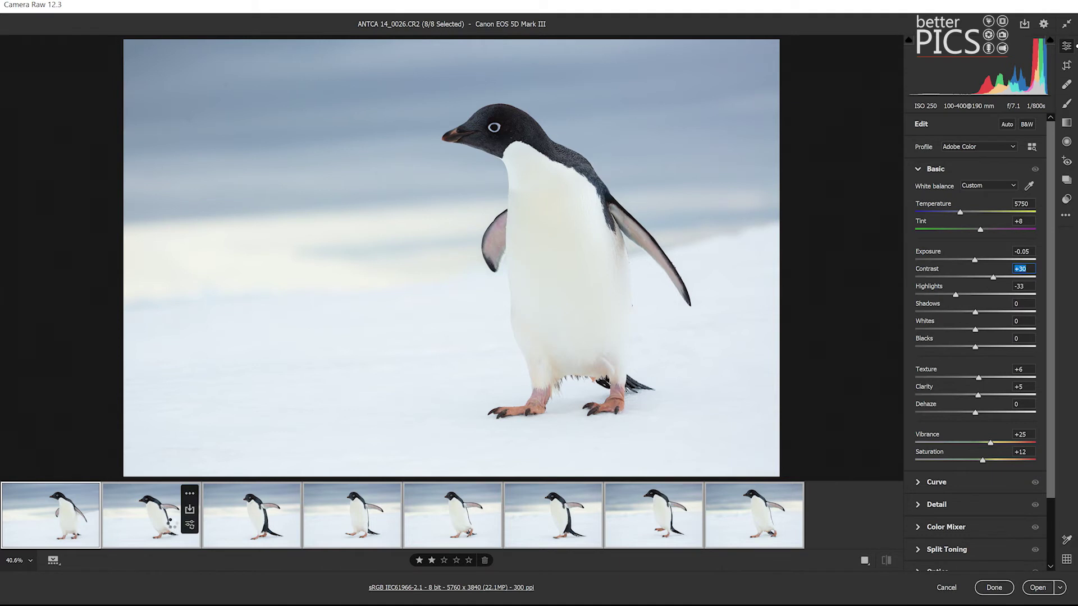
Step: Review each of the eight edited penguin photos one by one, ending back on ANTCA 14_0026.CR2
click(172, 524)
click(253, 535)
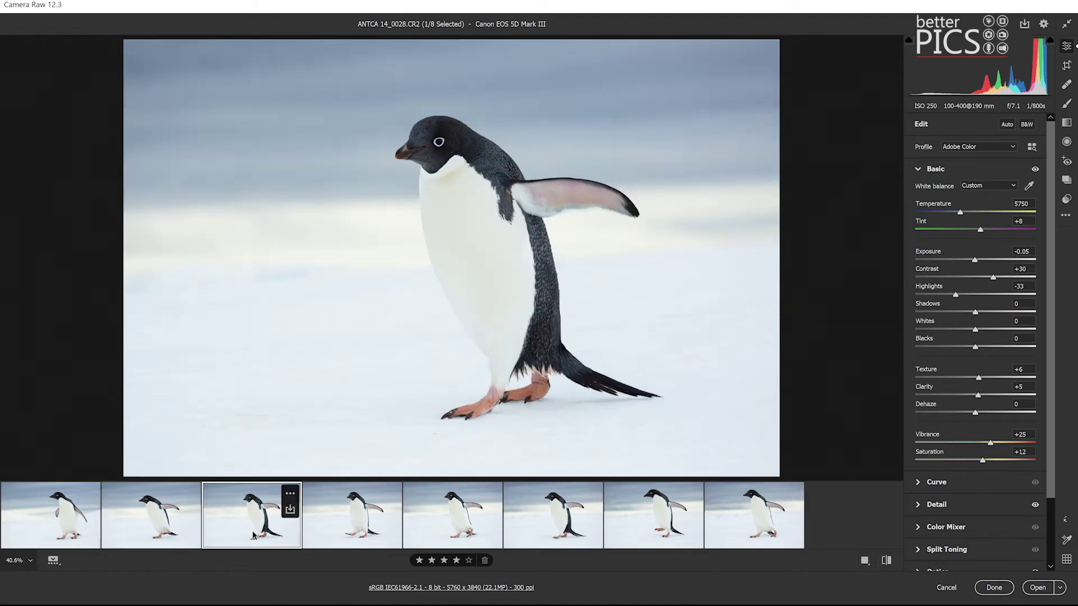
click(351, 511)
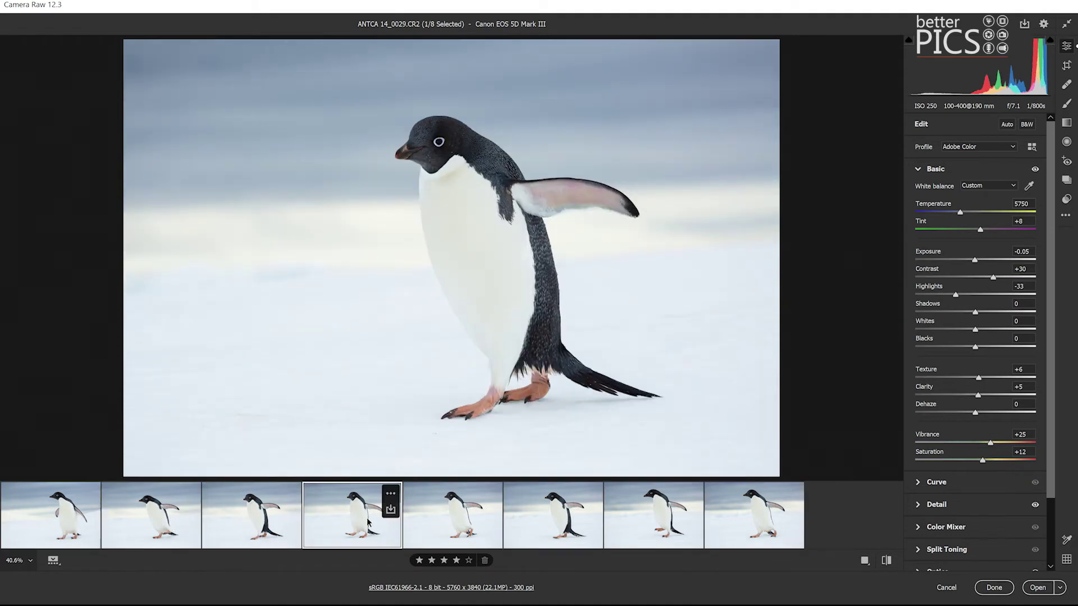
click(440, 508)
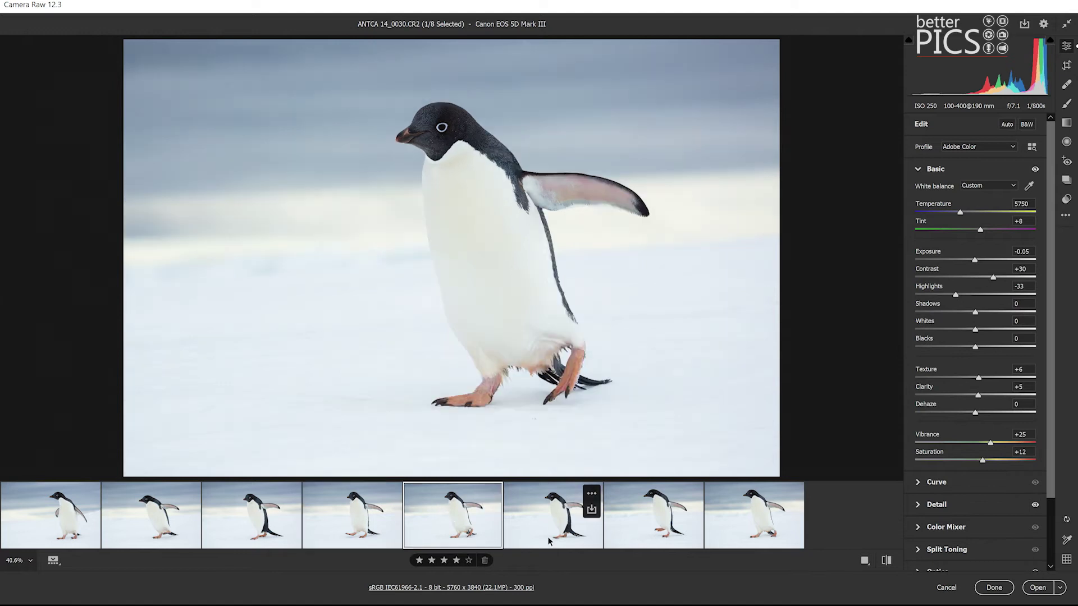
click(543, 518)
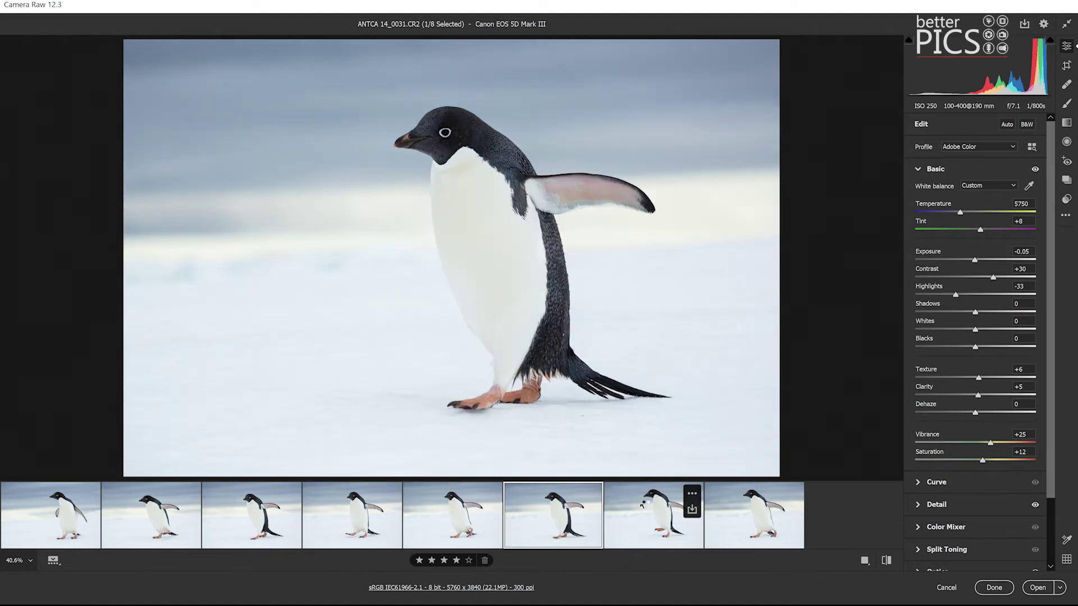
click(642, 505)
click(759, 520)
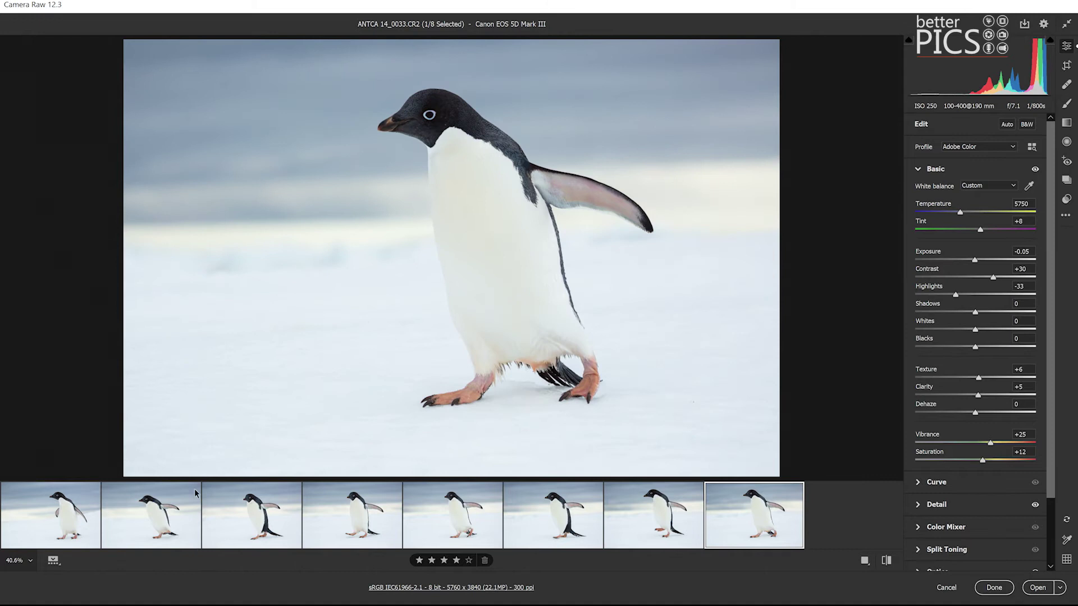
click(83, 508)
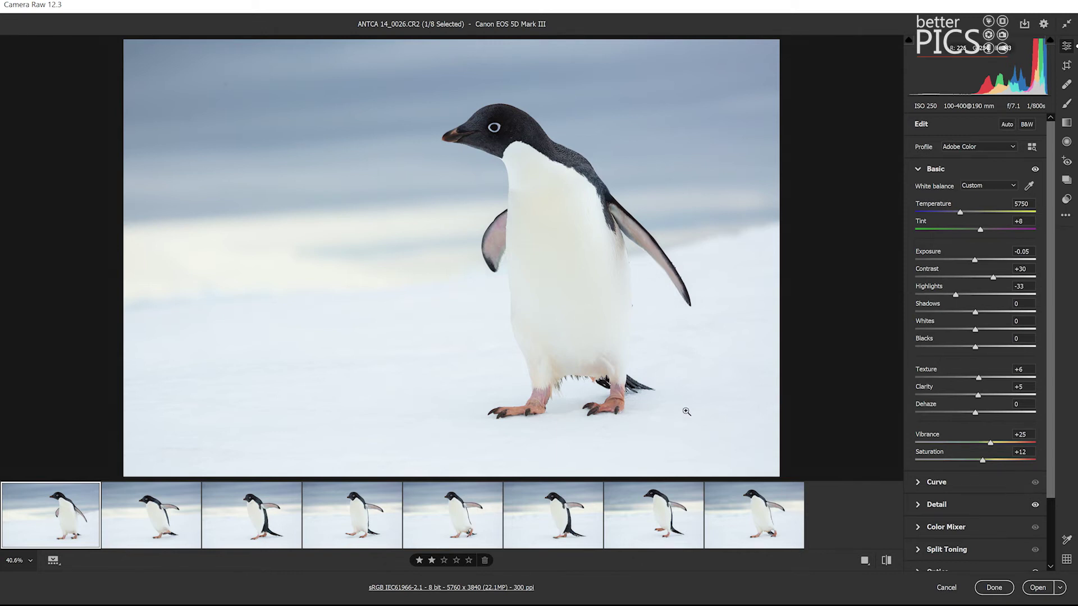
Step: Select all eight photos and open their save options, choosing TIFF as the file format
shift+click(744, 522)
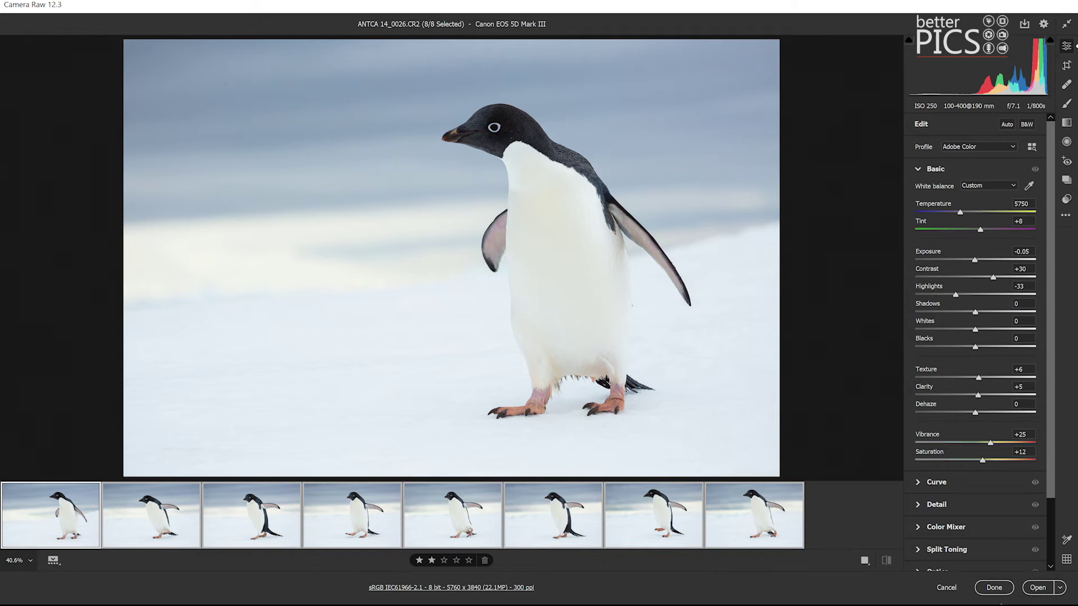
click(1027, 25)
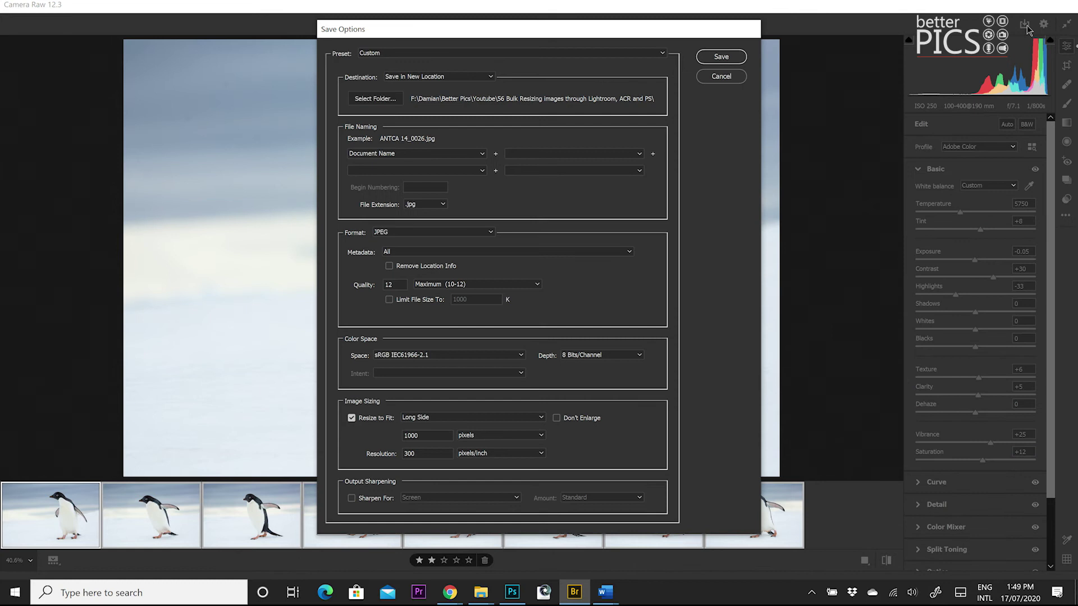
click(425, 233)
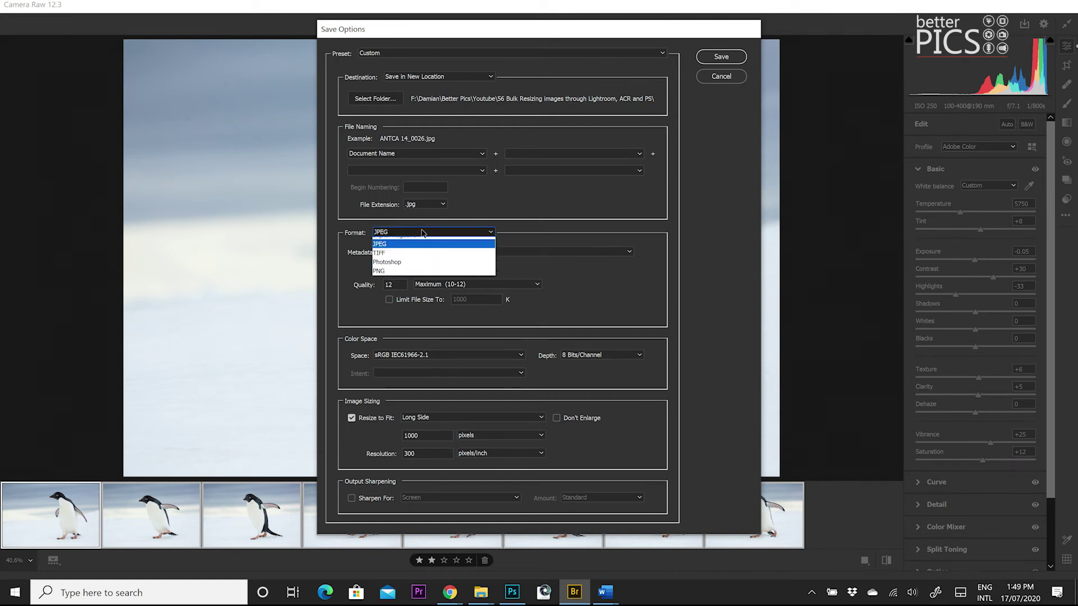
click(415, 262)
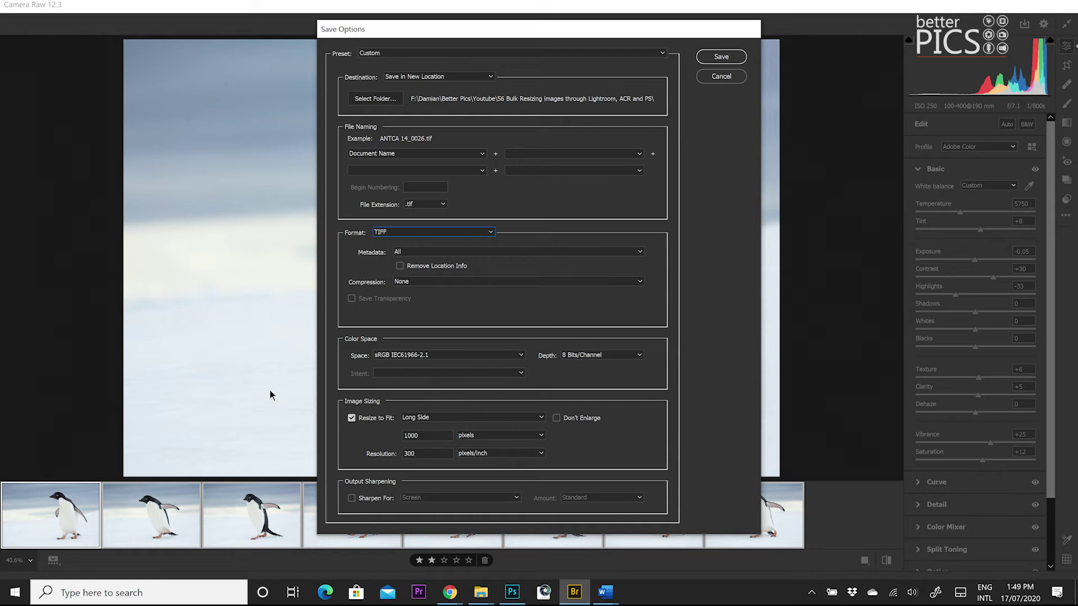
Step: Set the export colour space to Adobe RGB (1998) and turn off resizing so the photos save at default size
click(434, 356)
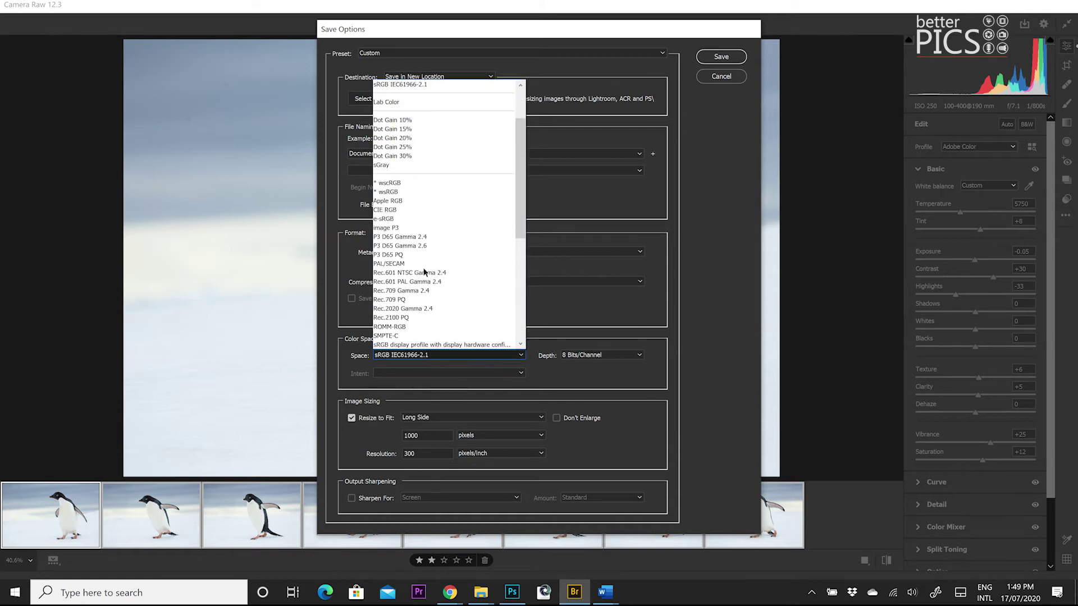
scroll(422, 191, up, 1)
scroll(418, 146, up, 2)
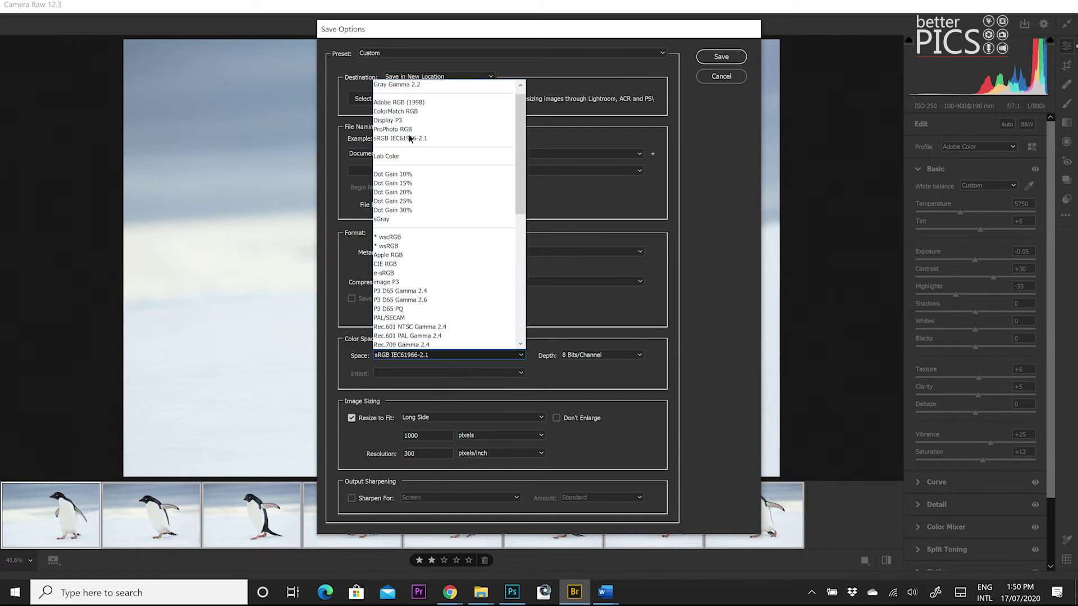
click(416, 104)
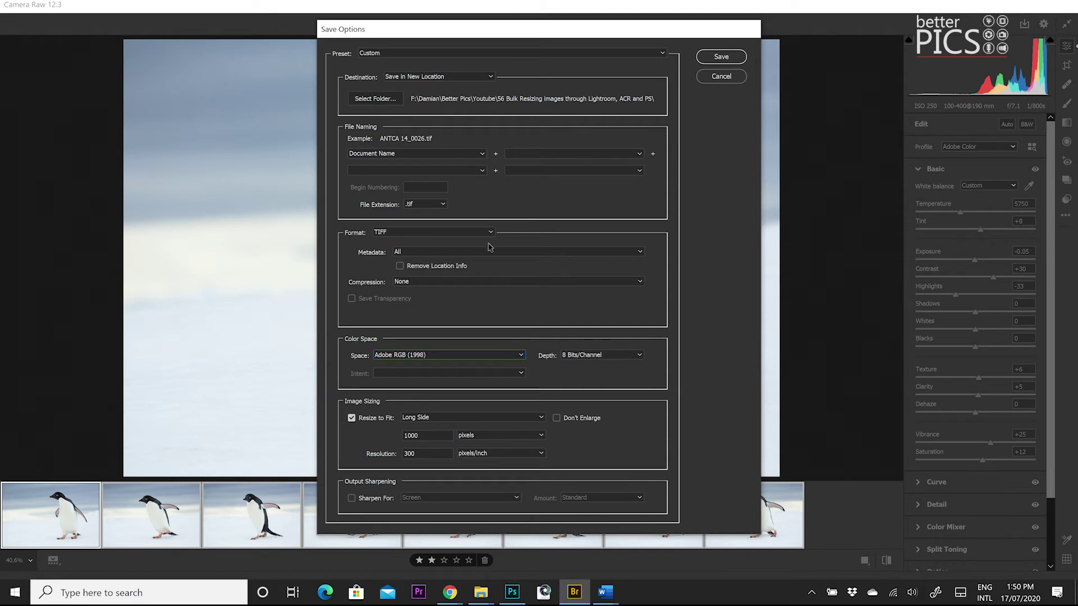
click(364, 420)
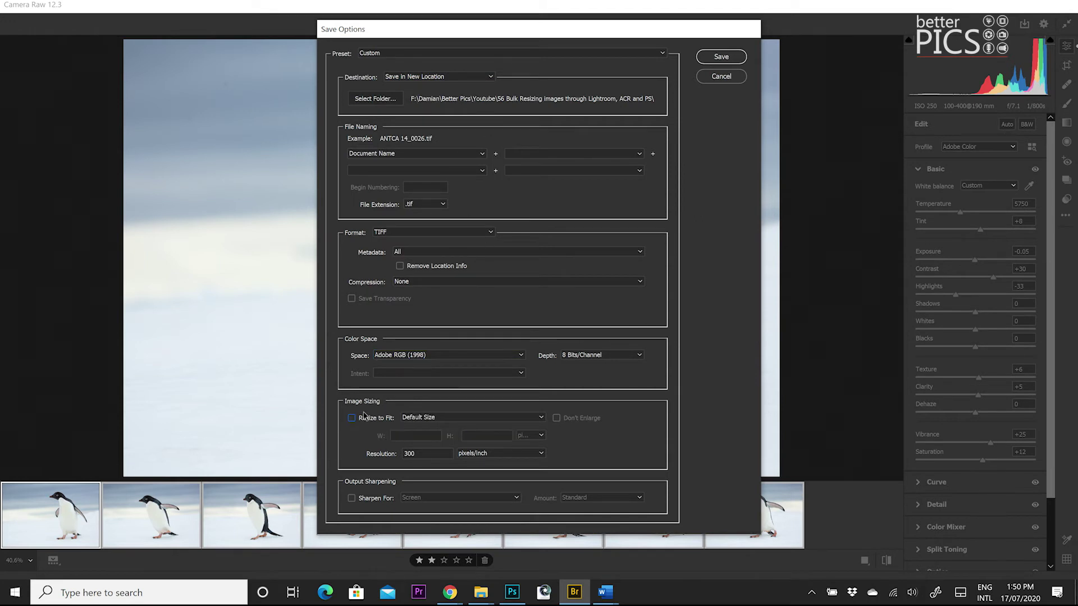
Step: Choose the Full Res Tiff folder inside Better Pics as the destination and save the photos
click(387, 99)
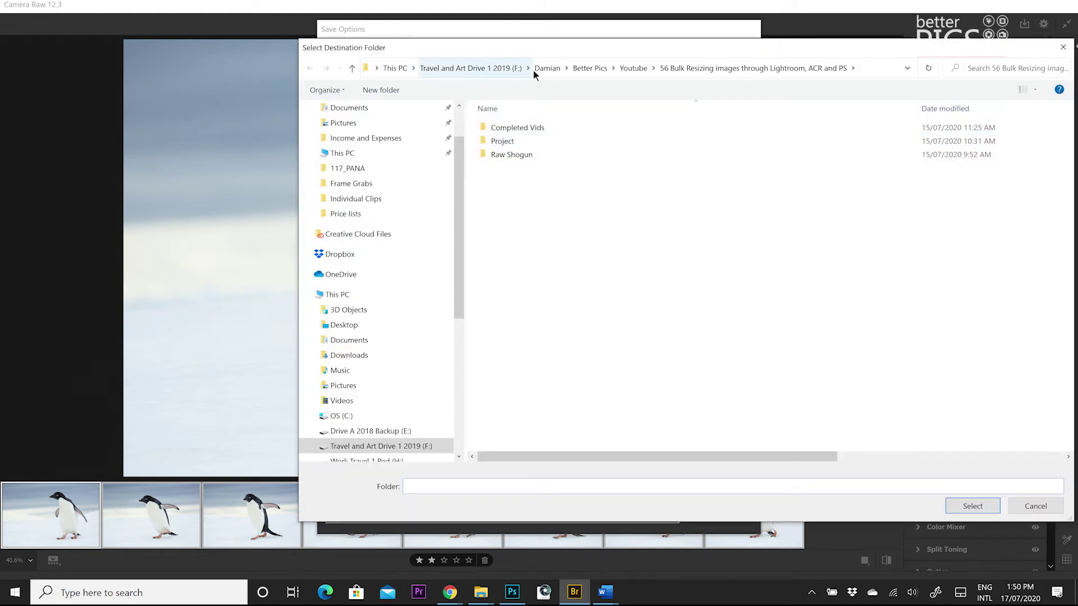
click(586, 70)
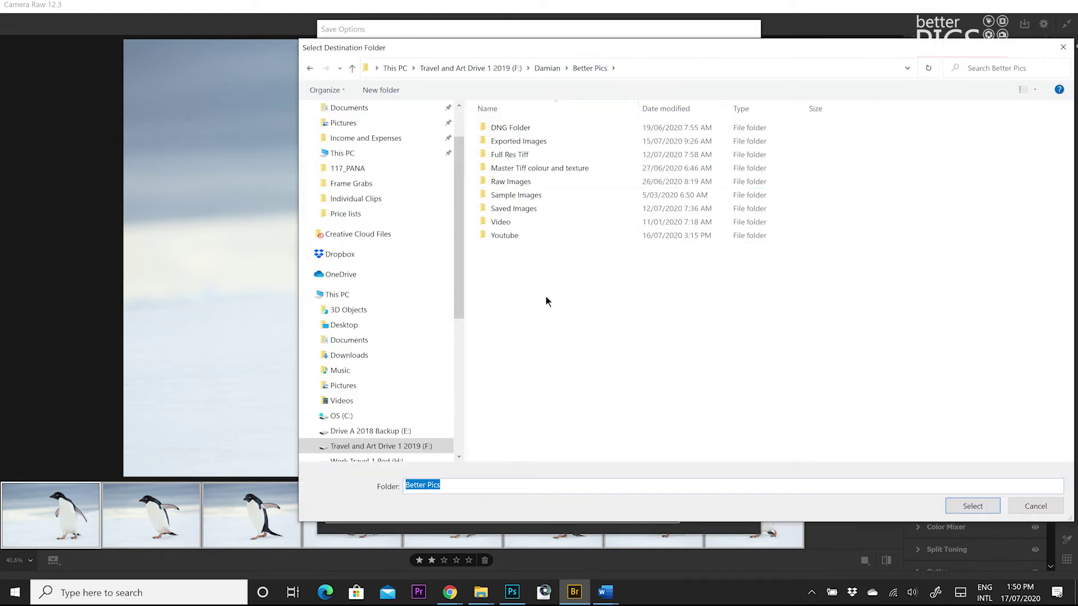
double_click(538, 155)
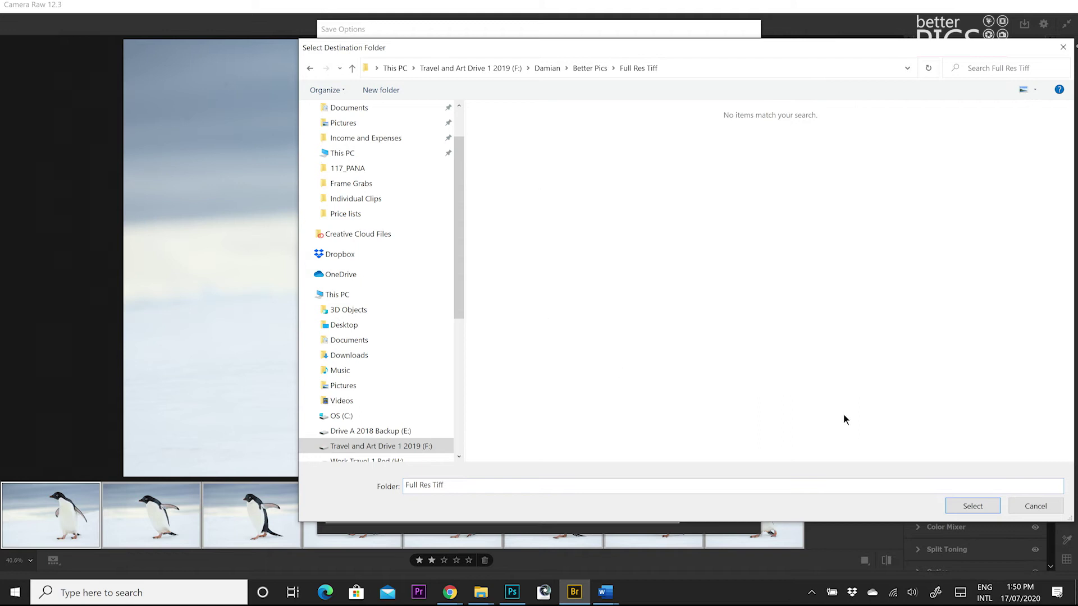
click(971, 508)
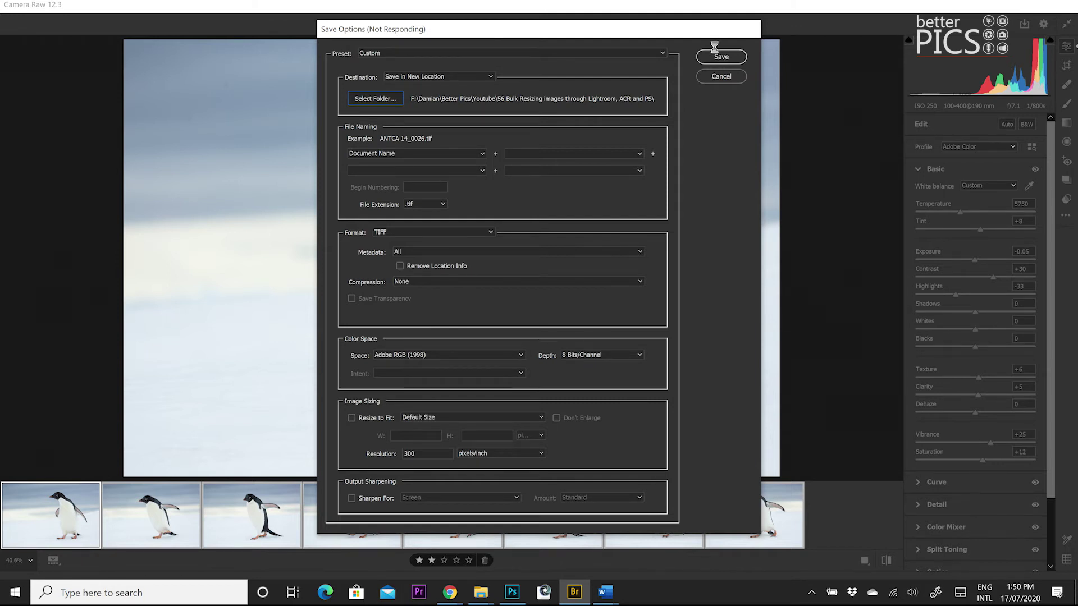
click(722, 58)
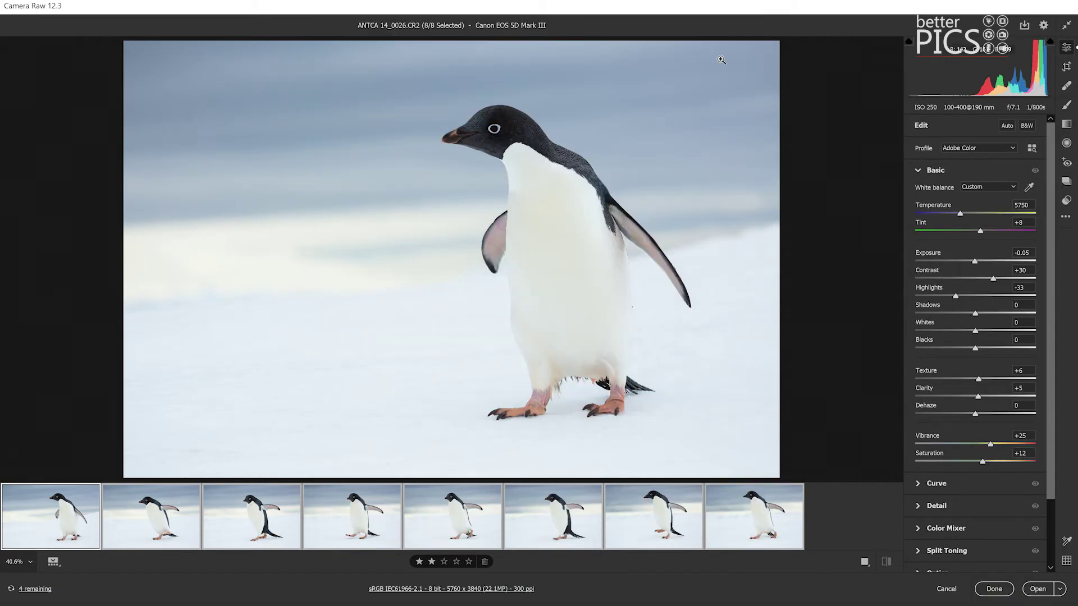
Step: Open all eight selected photos in Photoshop and look through the open documents up to ANTCA 14_0033.CR2
click(1038, 589)
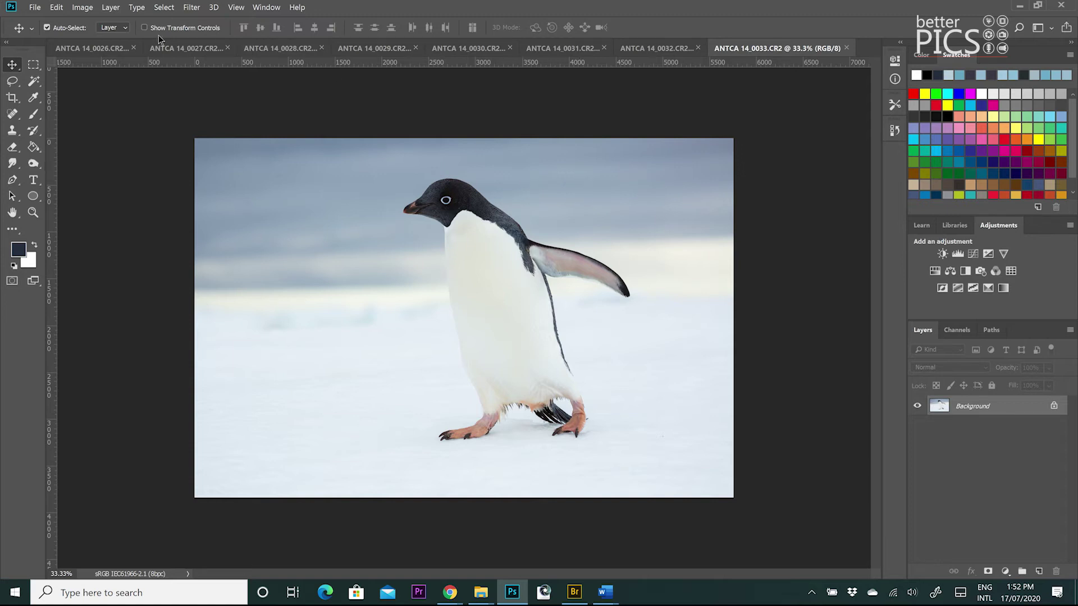
click(102, 48)
click(206, 47)
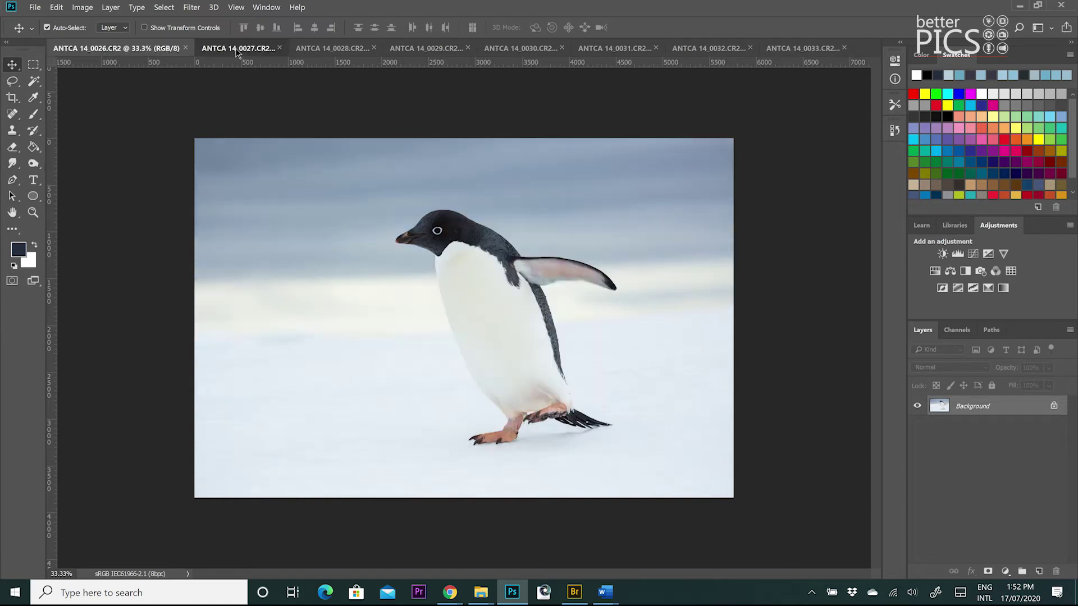
click(336, 47)
click(409, 49)
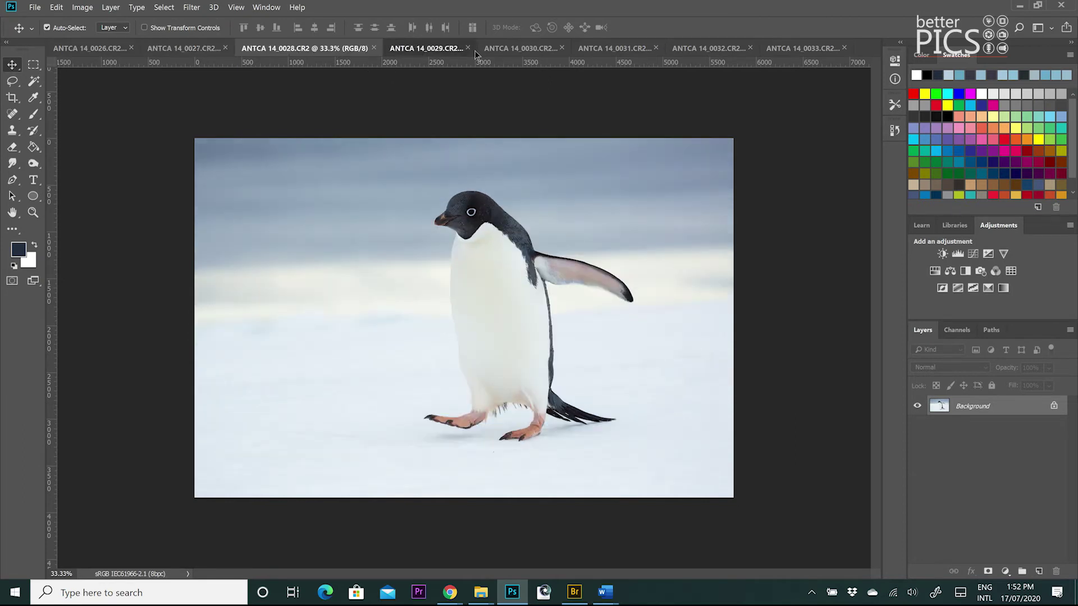
click(540, 48)
click(624, 49)
click(749, 51)
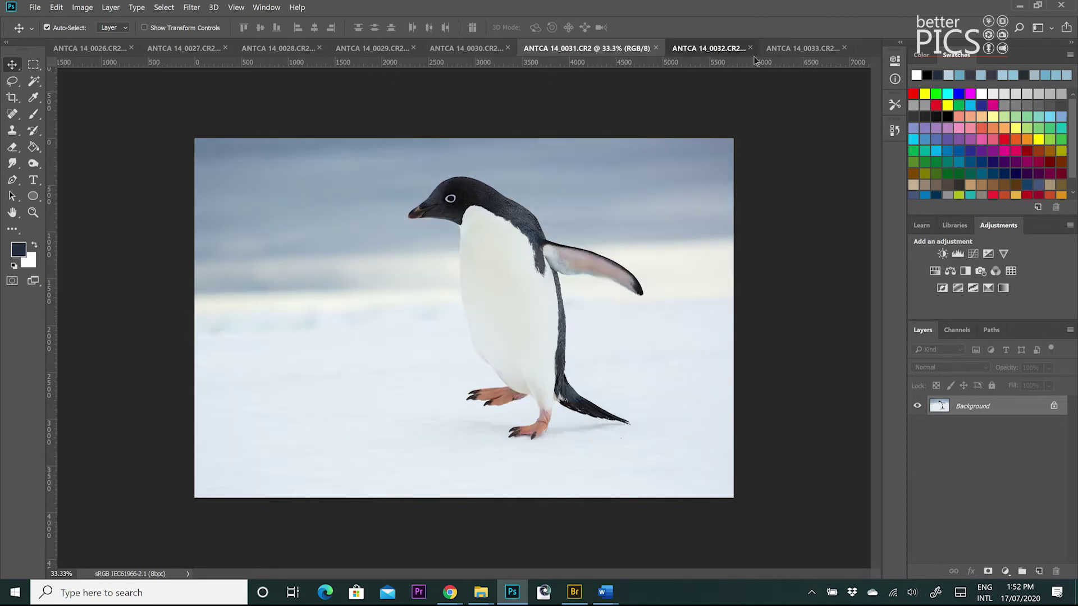
click(793, 49)
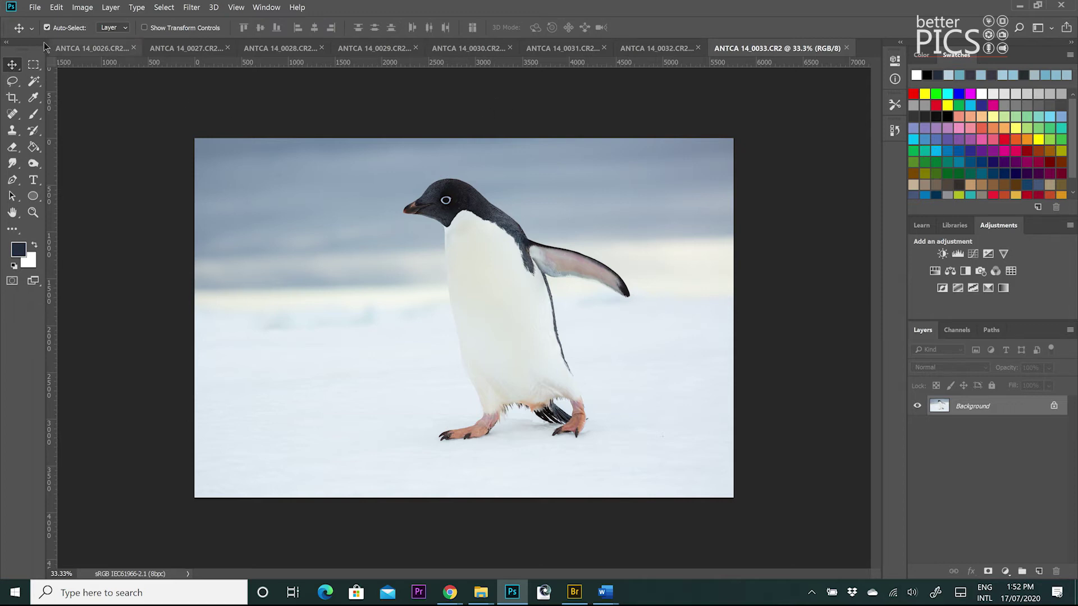
Step: Check the image size of ANTCA 14_0026.CR2 in inches, closing the dialog without applying anything
click(70, 48)
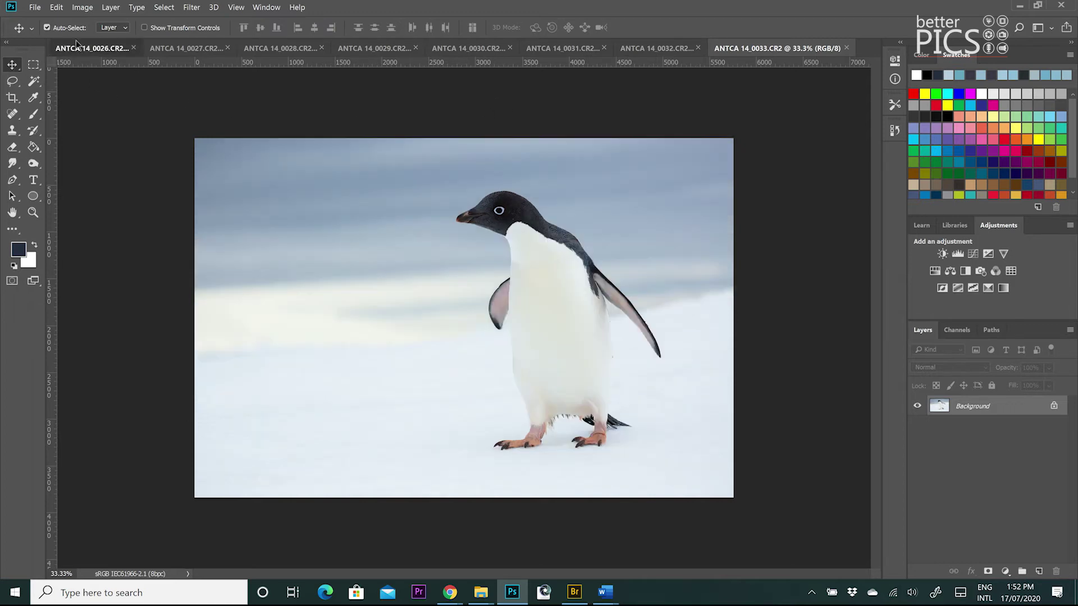
click(82, 7)
click(104, 87)
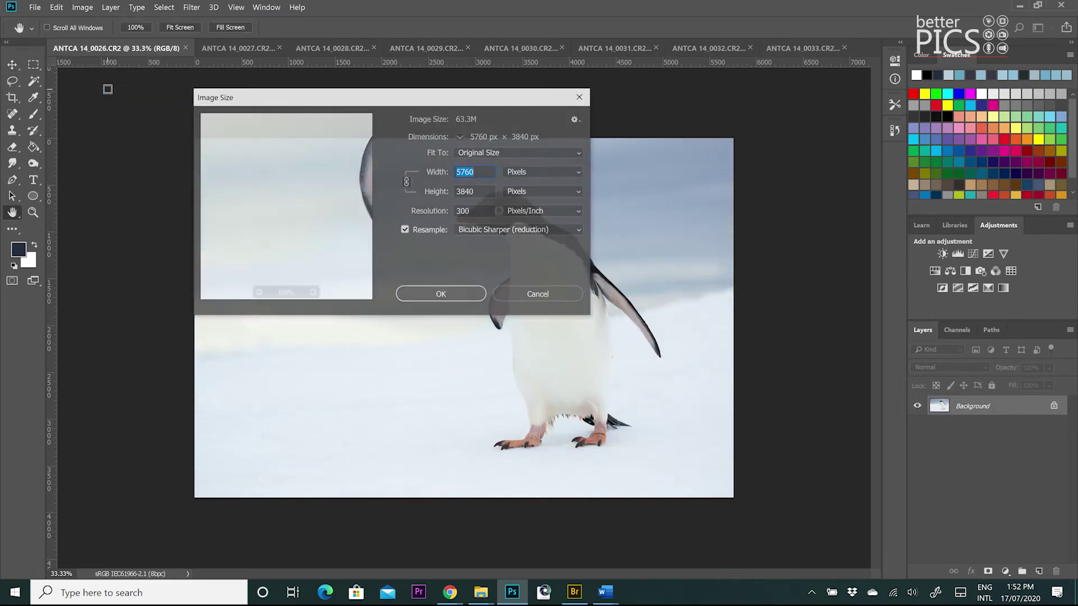
click(537, 170)
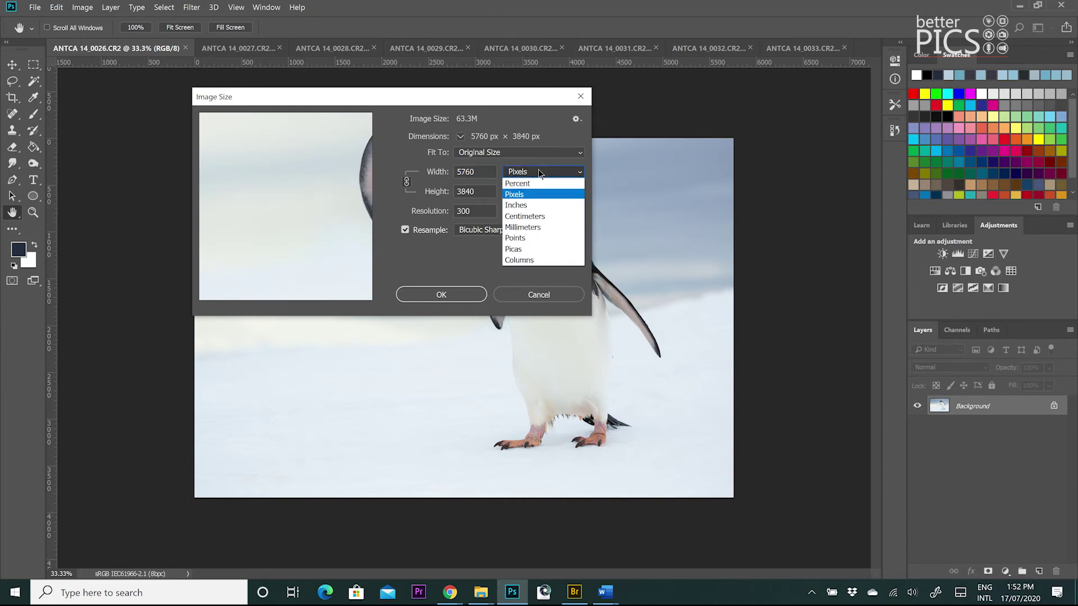
click(534, 203)
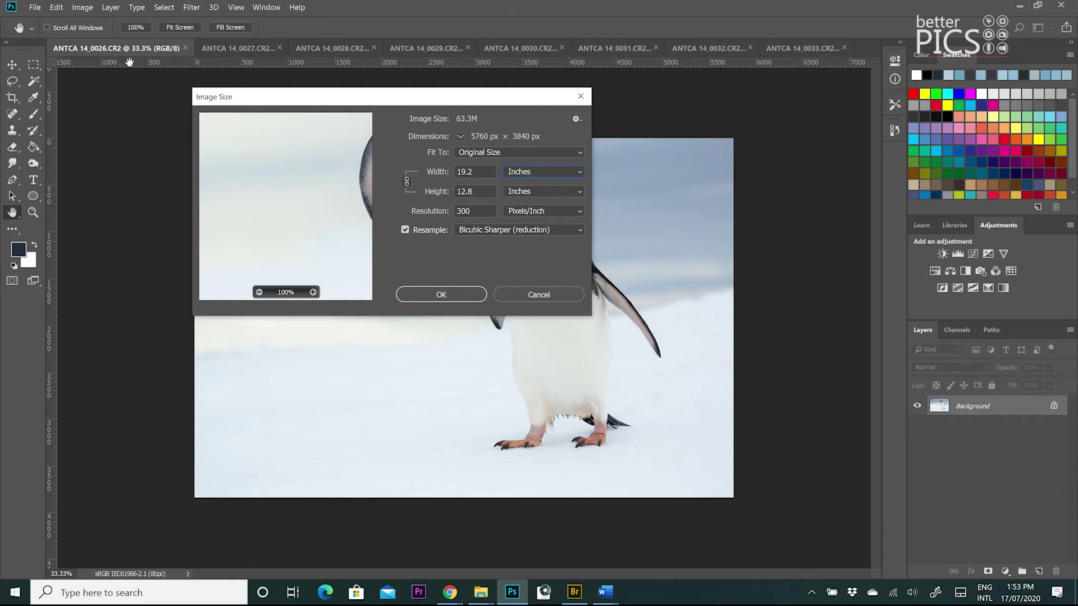
click(553, 293)
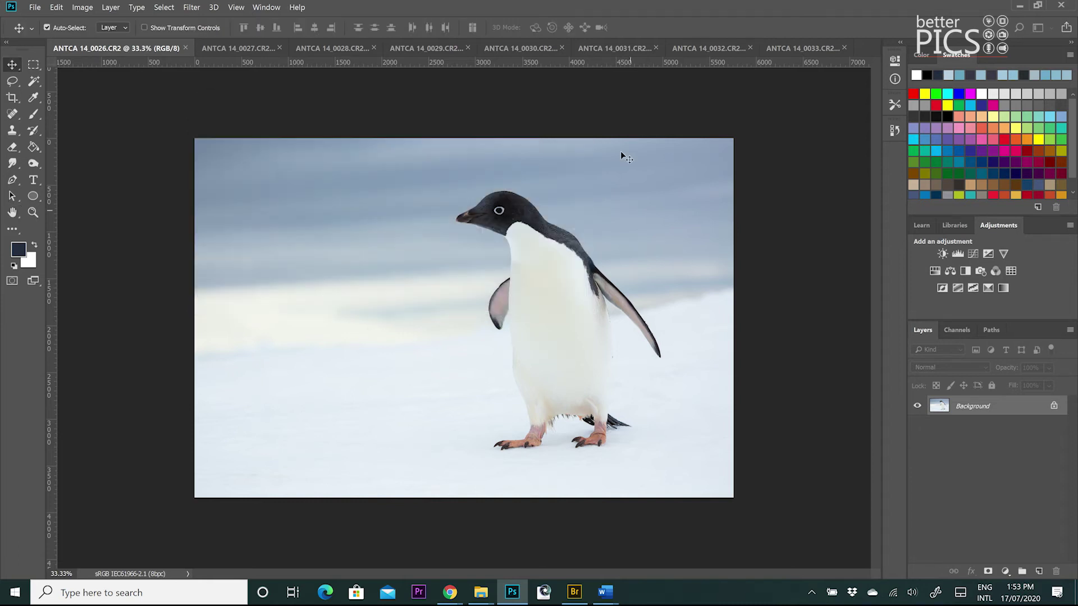
Step: Create a new blank document 100 inches wide and 30 inches high
click(35, 7)
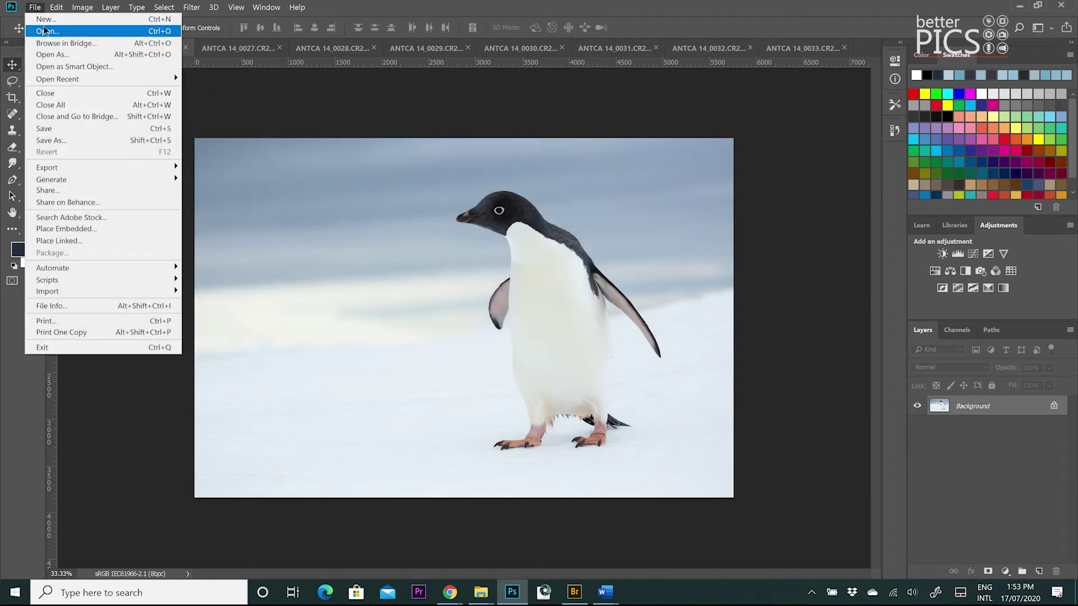
click(48, 21)
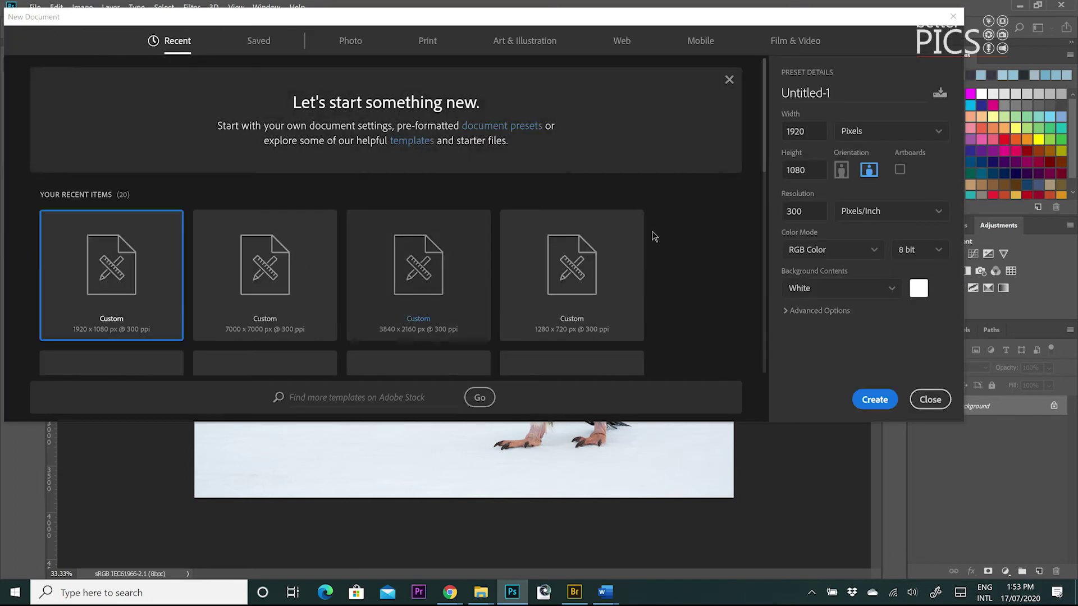
click(897, 139)
click(853, 175)
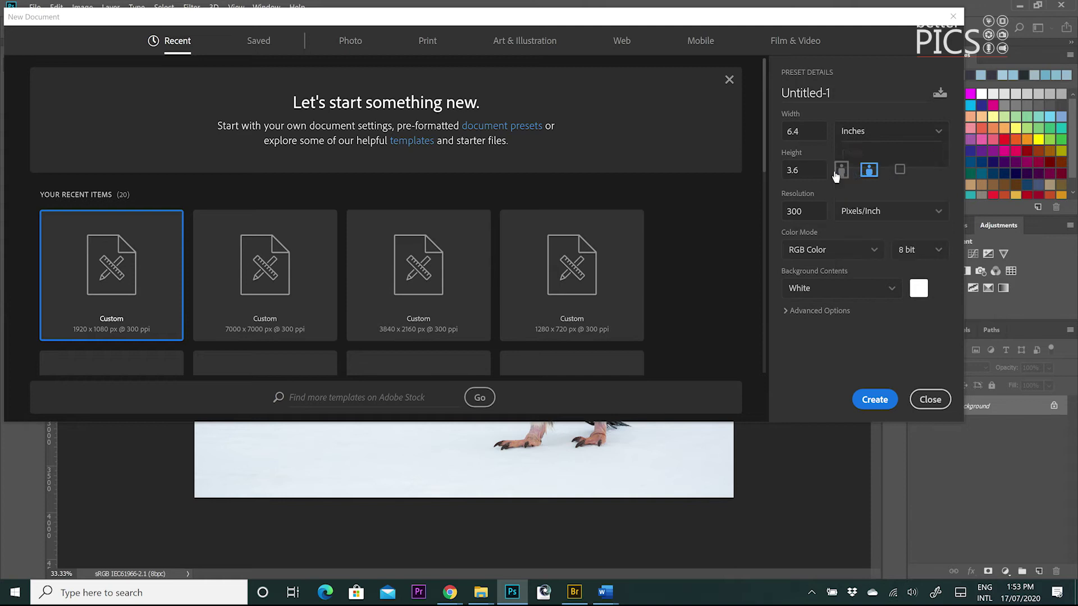
drag(811, 131, 757, 136)
text(100)
drag(801, 169, 759, 181)
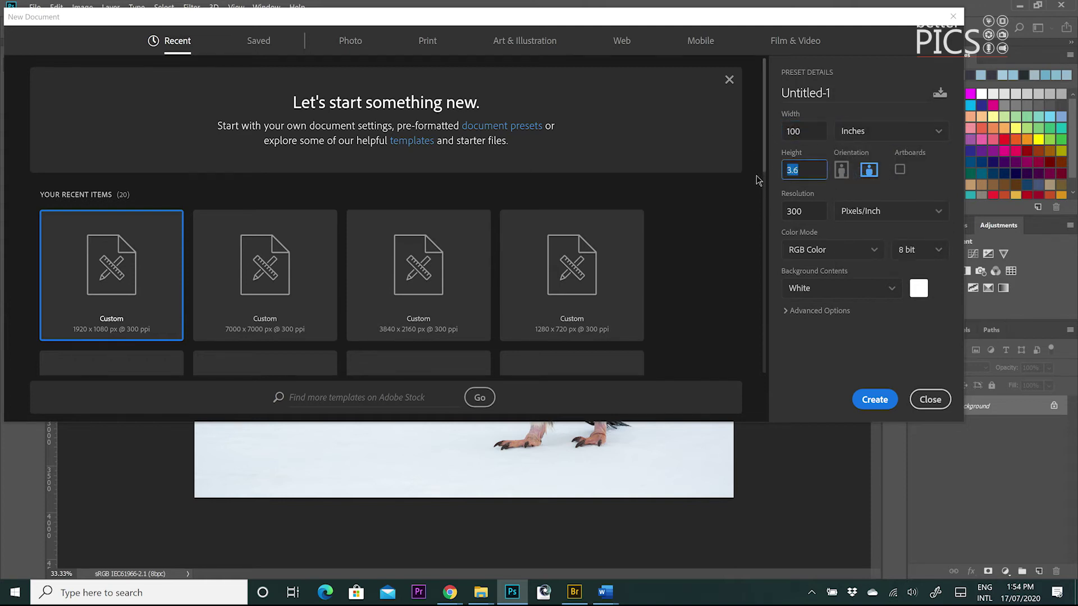
text(30)
key(Return)
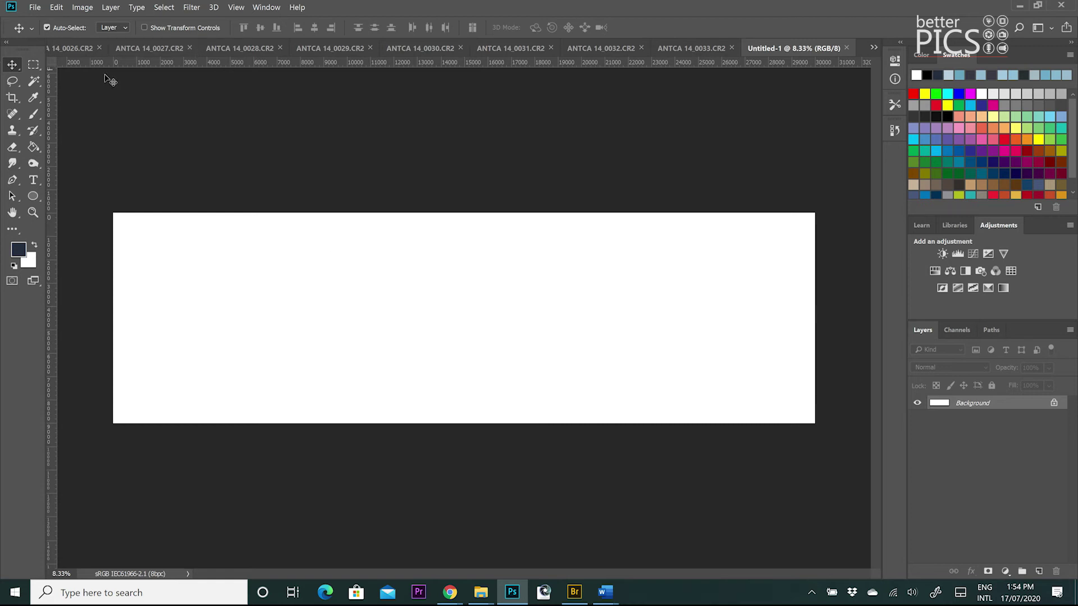
Step: Bring up the ANTCA 14_0026.CR2 photo and float the blank Untitled-1 canvas in its own window over it
drag(31, 43, 9, 86)
click(61, 48)
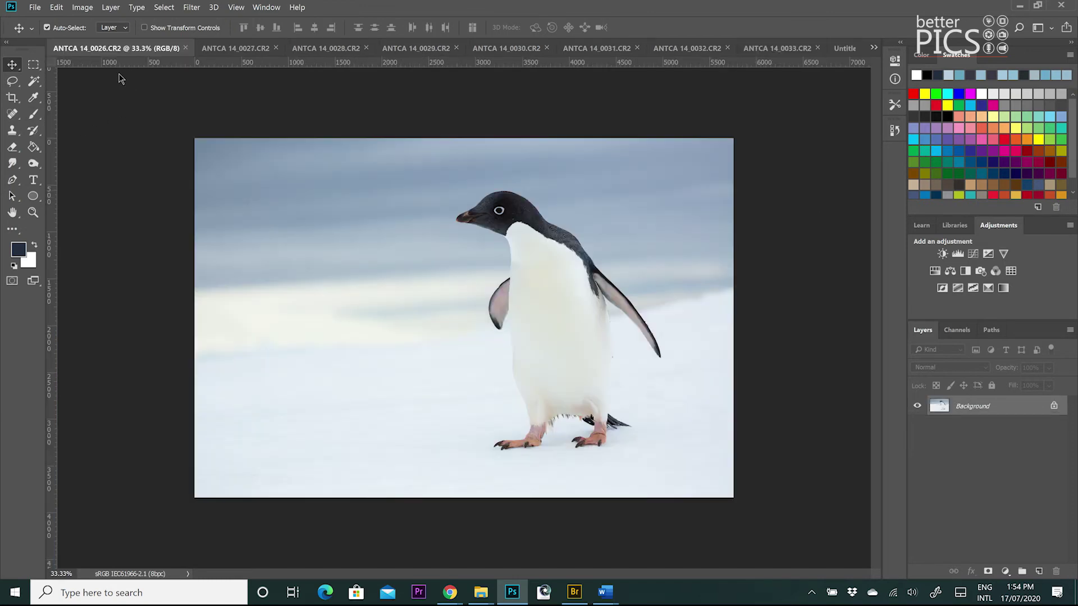
click(845, 50)
drag(787, 45, 418, 131)
drag(562, 143, 365, 239)
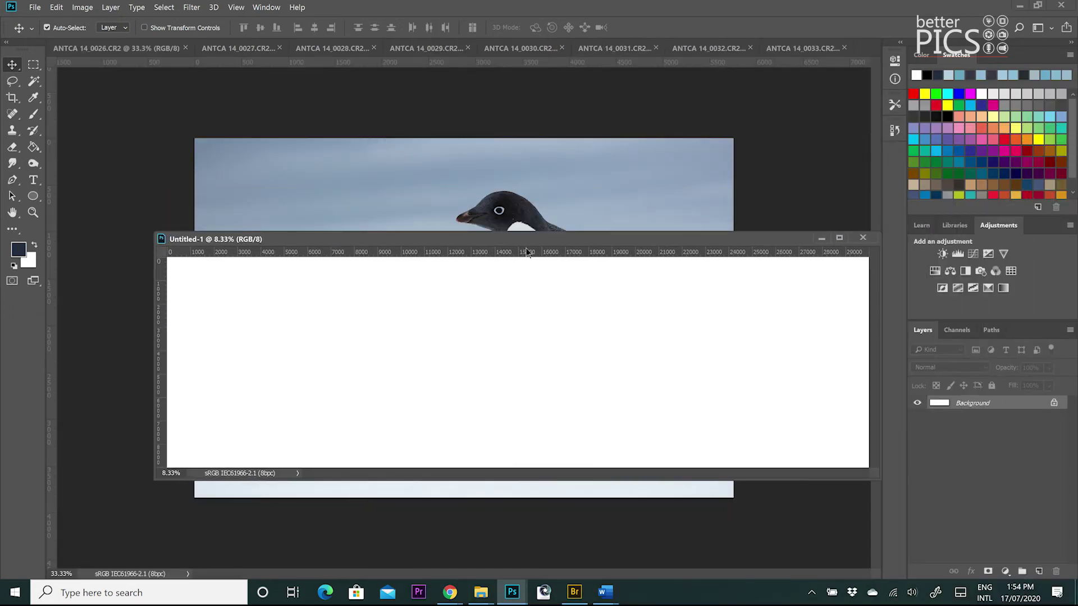
drag(551, 240, 503, 251)
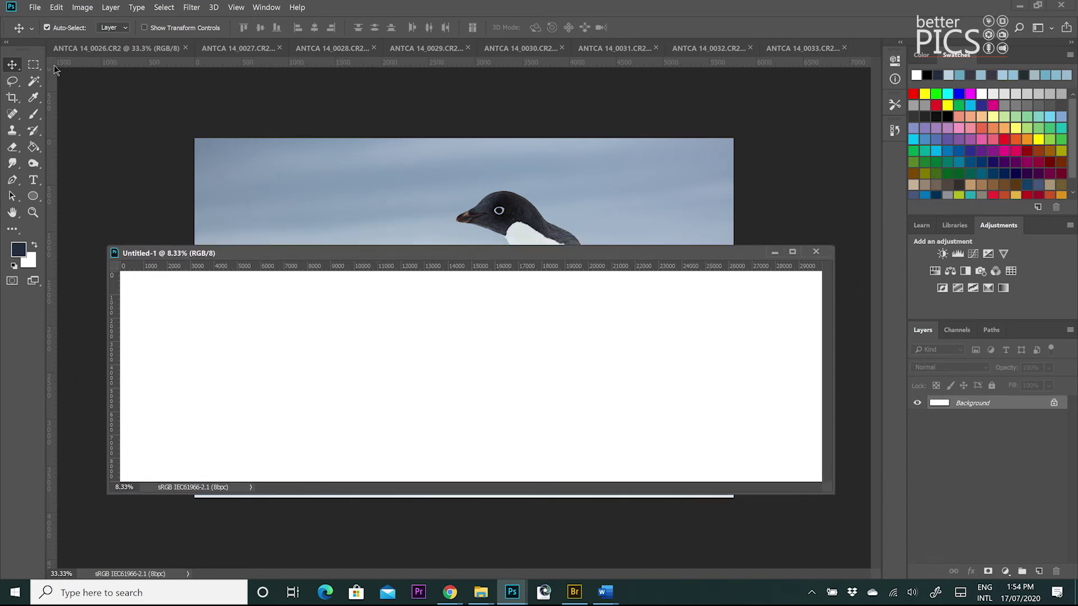
Step: Float ANTCA 14_0026.CR2, copy its photo to the start of the blank canvas's upper row, and minimize the source window
click(119, 51)
drag(133, 76, 160, 292)
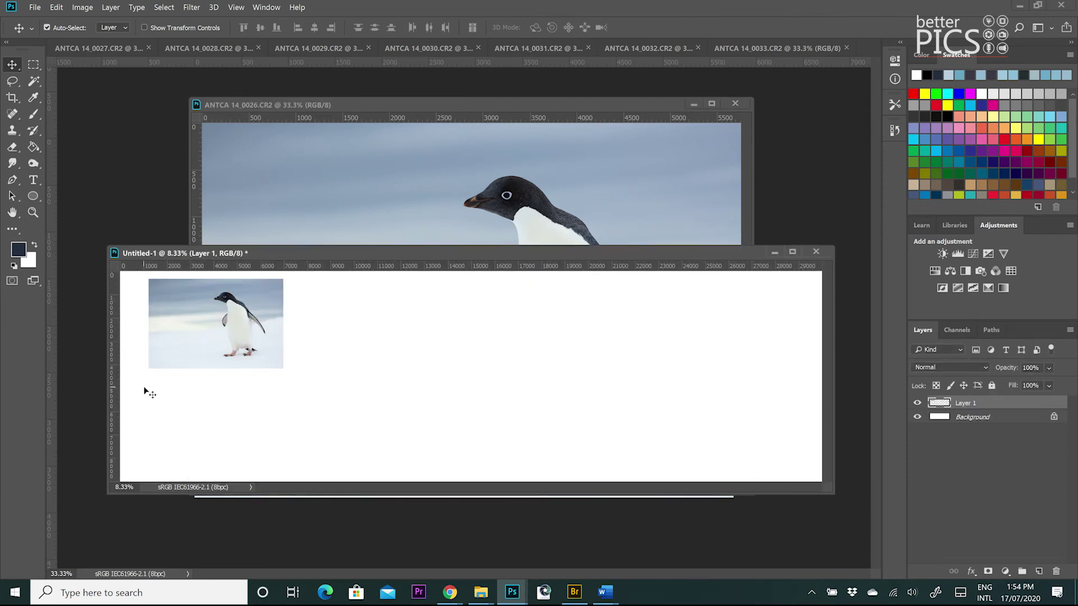
click(694, 107)
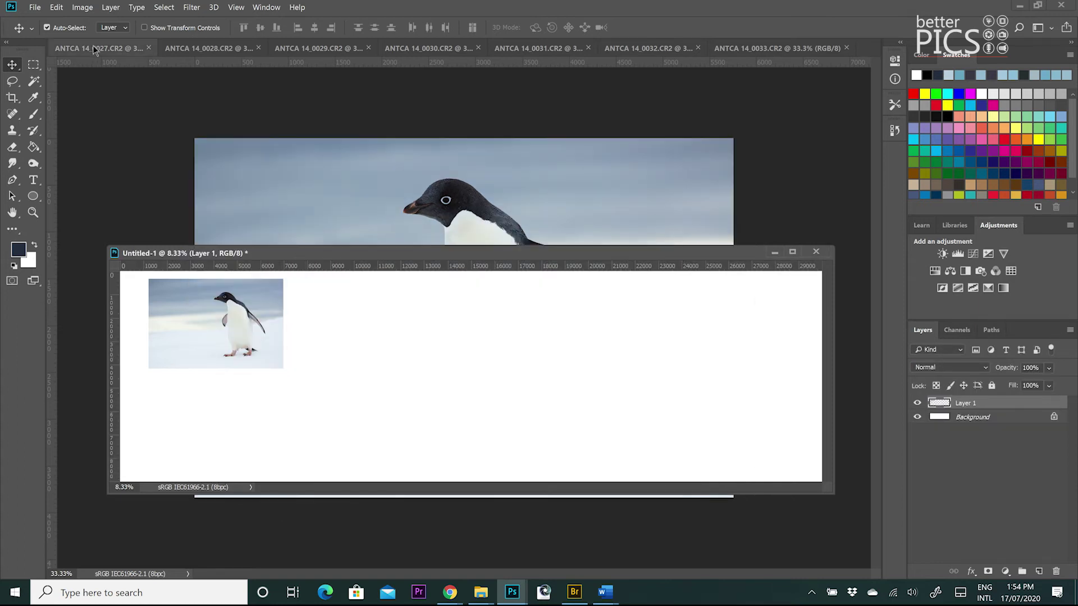
Step: Float ANTCA 14_0027.CR2, copy its photo into the upper row beside the first penguin, and minimize the source window
drag(112, 66, 425, 83)
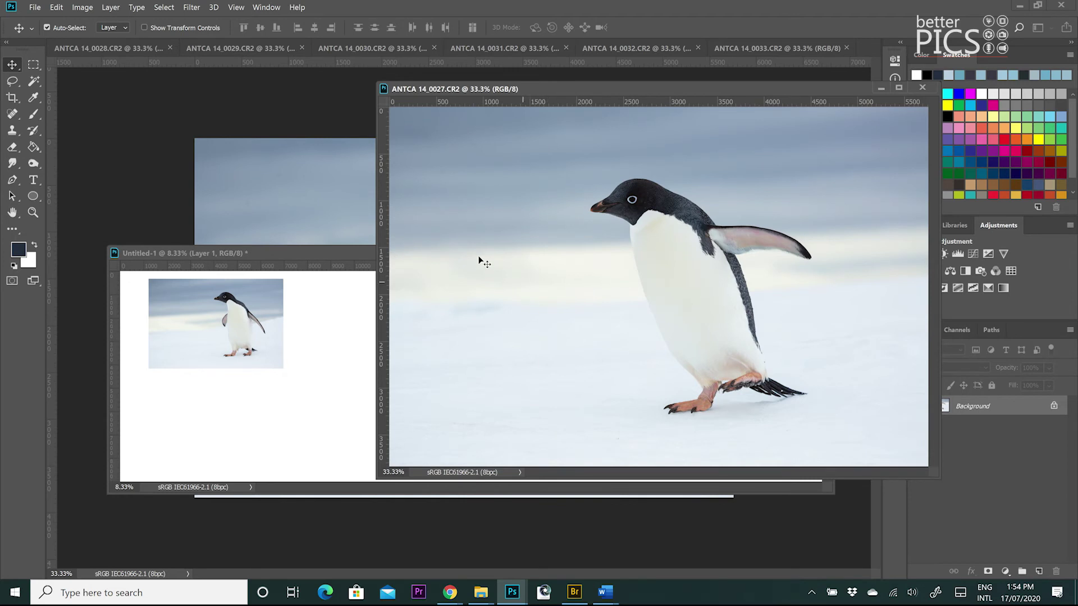
drag(464, 224, 358, 301)
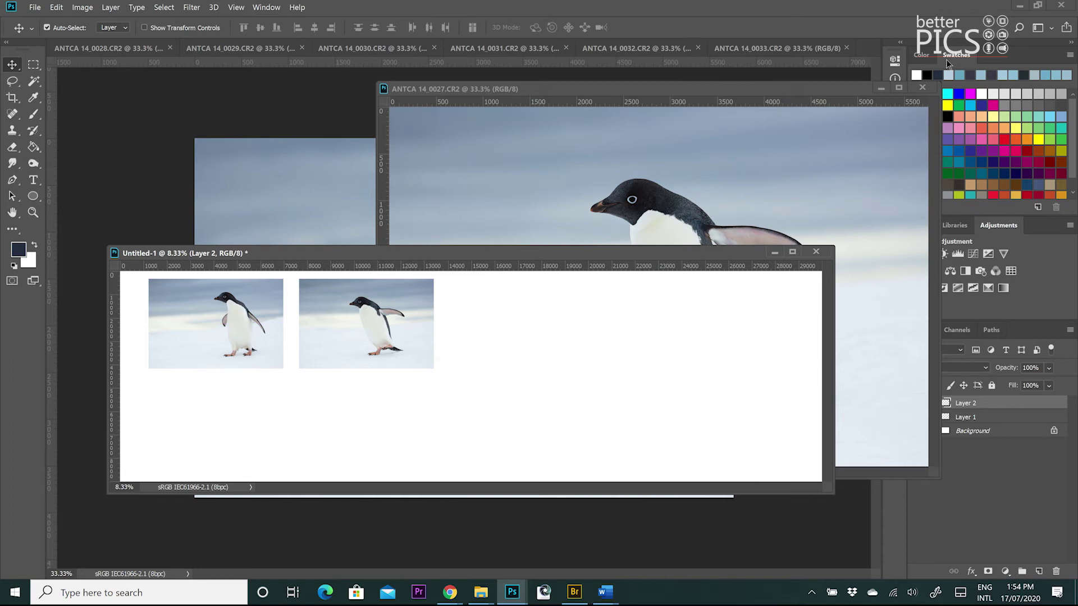
click(881, 89)
click(881, 89)
Step: Float ANTCA 14_0028.CR2, copy its photo to the third place in the upper row, and minimize the source window
click(131, 50)
drag(126, 49, 473, 74)
click(346, 347)
drag(345, 347, 525, 324)
drag(662, 70, 517, 112)
click(759, 117)
Step: Float ANTCA 14_0029.CR2, copy its photo to the fourth place in the upper row, and minimize the source window
drag(138, 49, 604, 70)
drag(592, 190, 690, 328)
drag(835, 77, 499, 126)
click(686, 122)
Step: Float ANTCA 14_0030.CR2, copy its photo under the first penguin to start the lower row, and minimize the source window
drag(120, 45, 402, 96)
drag(315, 282, 190, 441)
click(824, 92)
click(874, 94)
Step: Undo the stray copy dropped into ANTCA 14_0033.CR2, copy the ANTCA 14_0031.CR2 photo to second place in the lower row, and minimize its window
drag(121, 44, 579, 113)
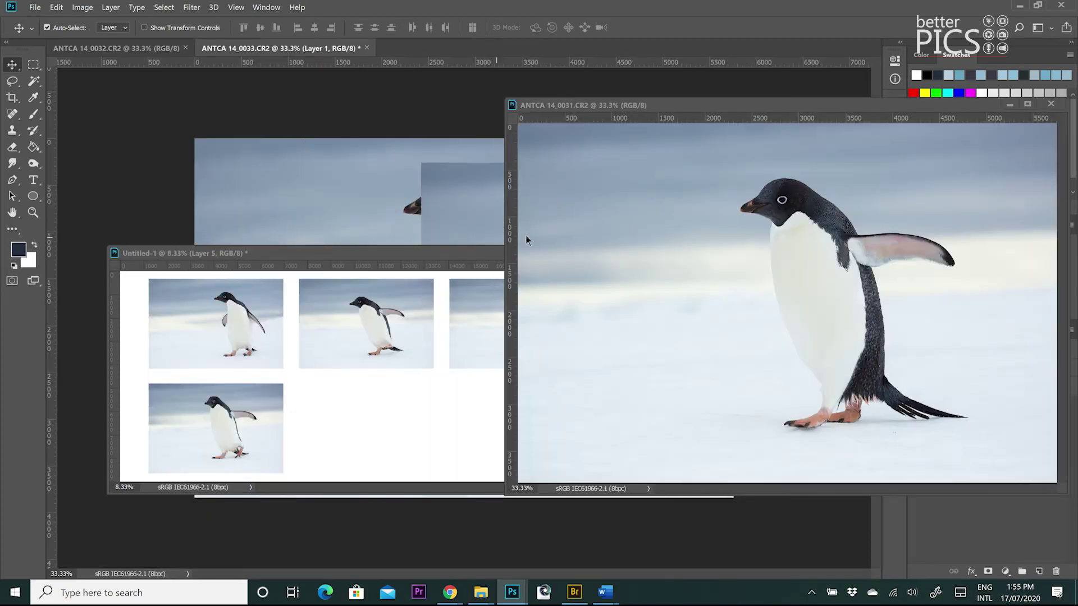
key(ctrl+z)
click(602, 207)
drag(602, 208, 386, 417)
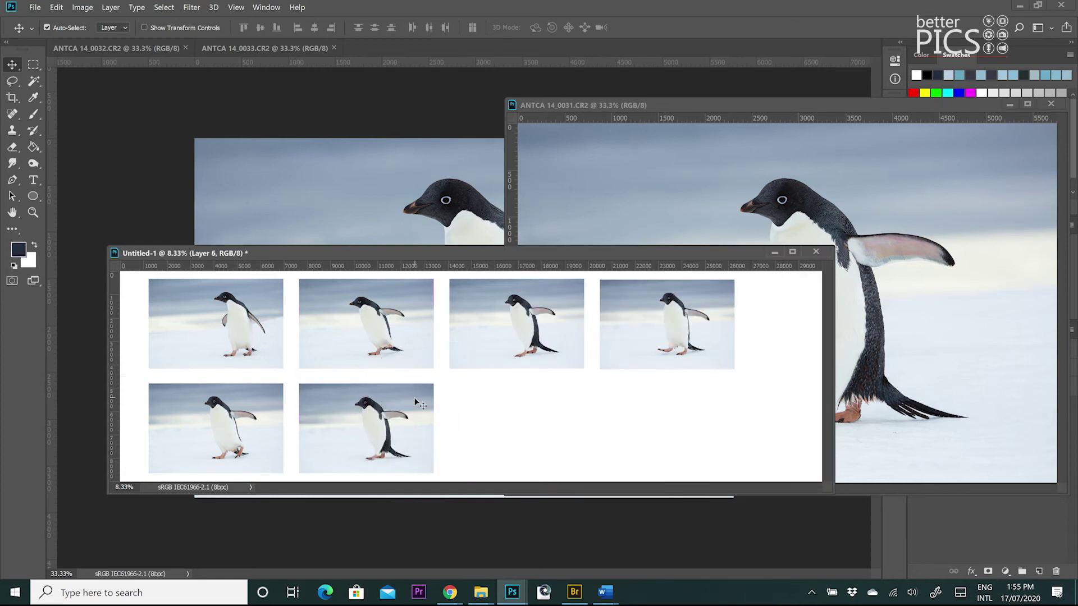
click(1009, 105)
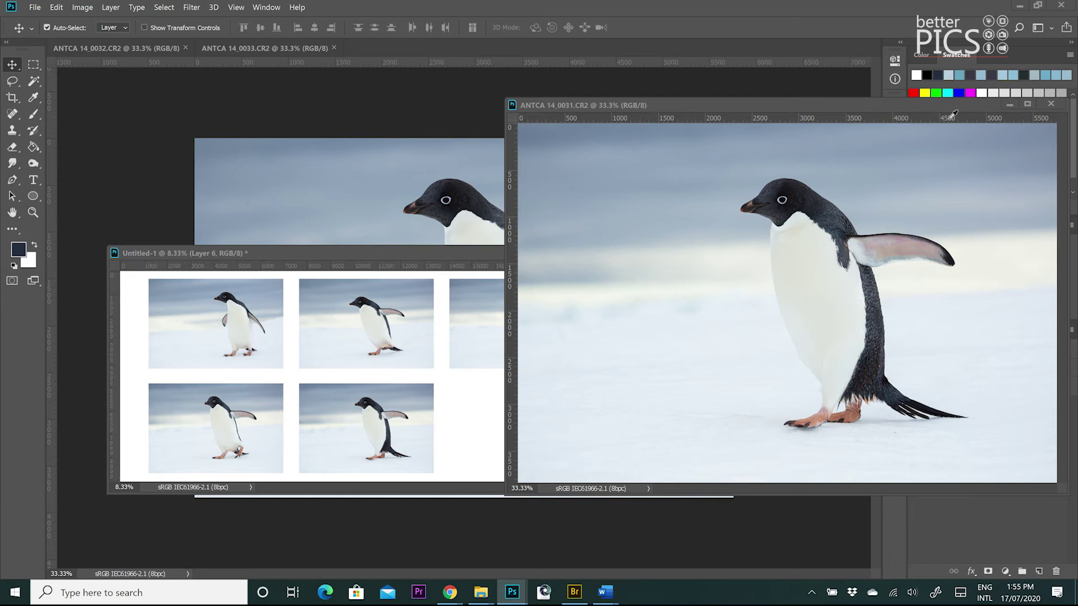
Step: Copy the ANTCA 14_0032.CR2 photo to the third place in the lower row and minimize its source window
drag(110, 50, 387, 114)
drag(382, 214, 244, 342)
click(859, 98)
click(832, 105)
drag(341, 408, 562, 475)
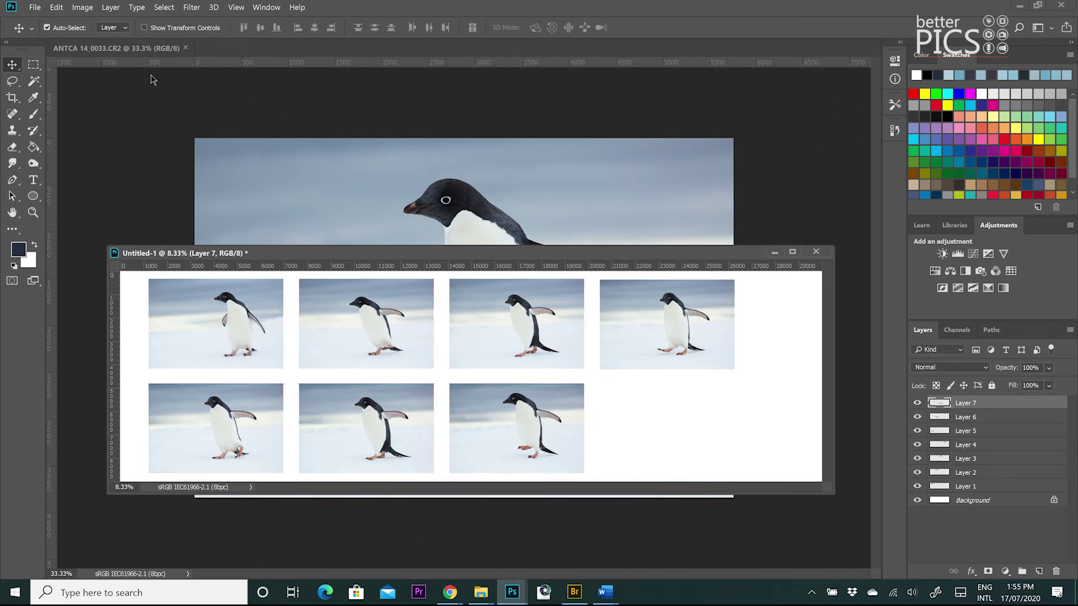
Step: Copy the ANTCA 14_0033.CR2 photo to the last place in the lower row, minimize its window, and dock the Untitled-1 canvas again
drag(124, 50, 551, 80)
drag(533, 211, 661, 411)
click(982, 80)
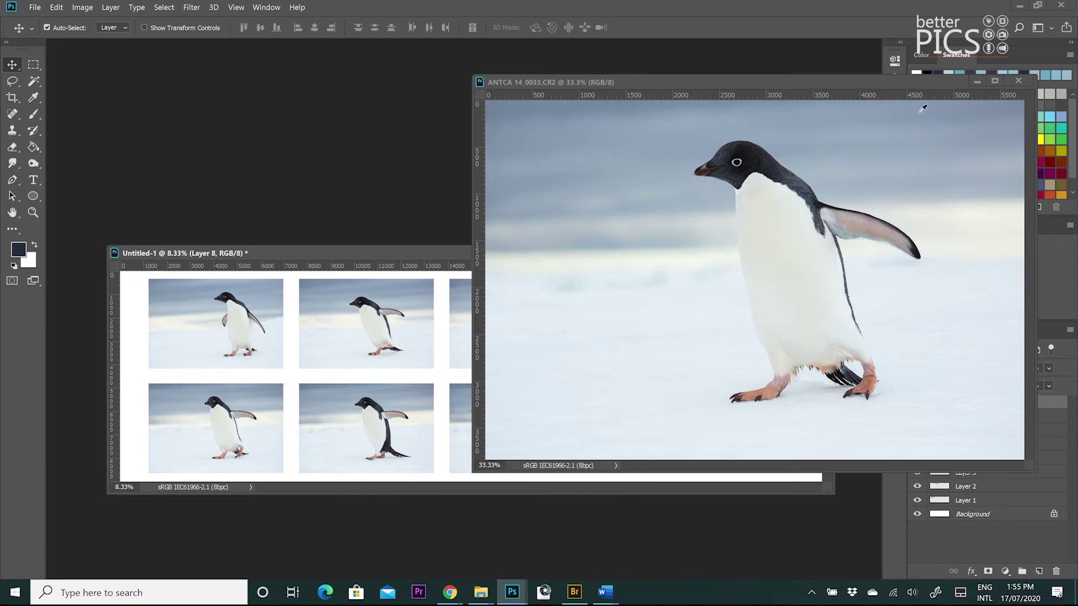
drag(558, 258, 562, 48)
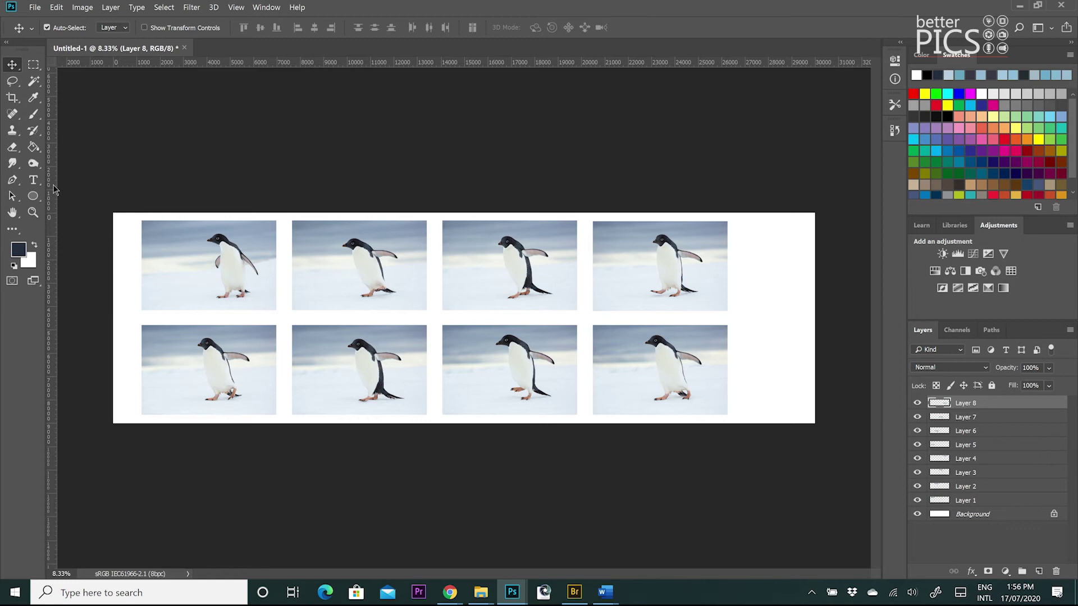
Step: Check that rulers are enabled, and add one vertical and one horizontal guide through the centre of the canvas
mouse_move(57, 185)
mouse_down()
mouse_move(72, 184)
mouse_move(47, 184)
mouse_move(137, 180)
mouse_move(47, 166)
mouse_up()
click(236, 8)
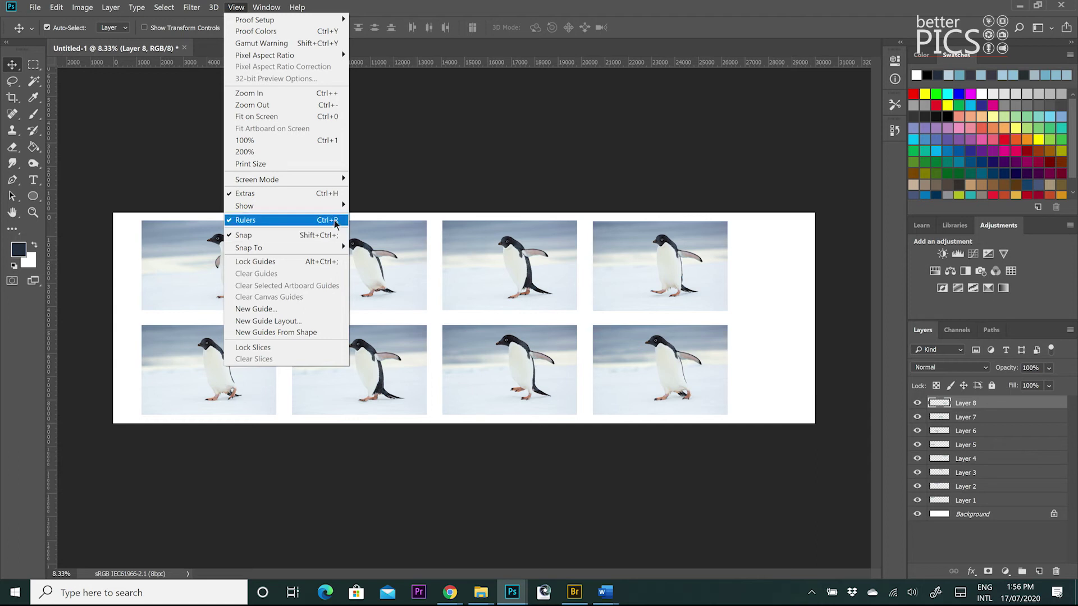
click(403, 103)
drag(50, 188, 466, 151)
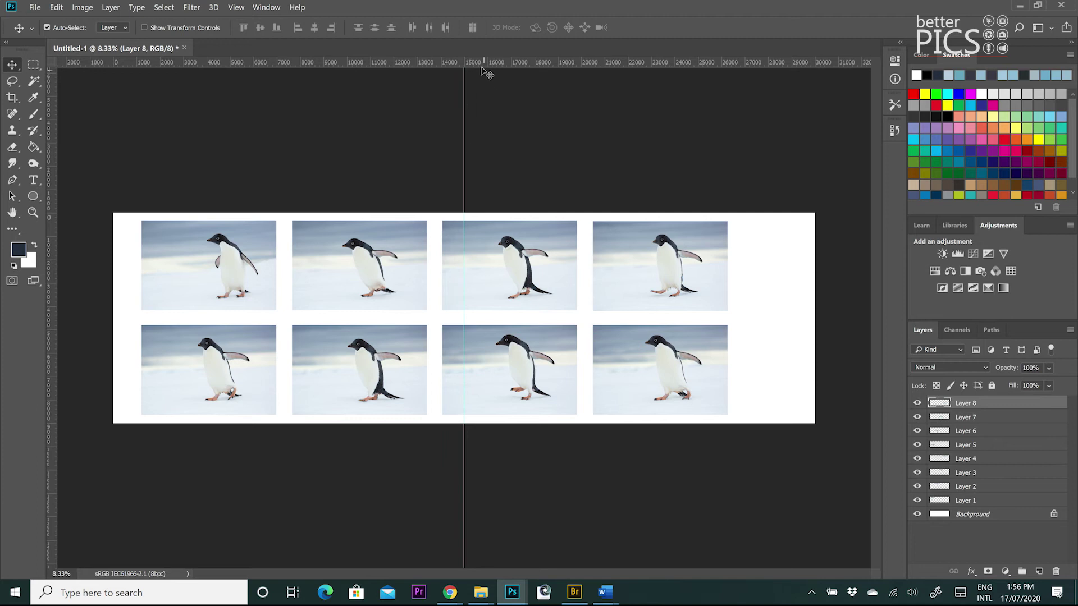
drag(482, 66, 430, 315)
Step: Review the snapping options for guides, layers and document bounds, and inspect the vertical centre guide
click(259, 12)
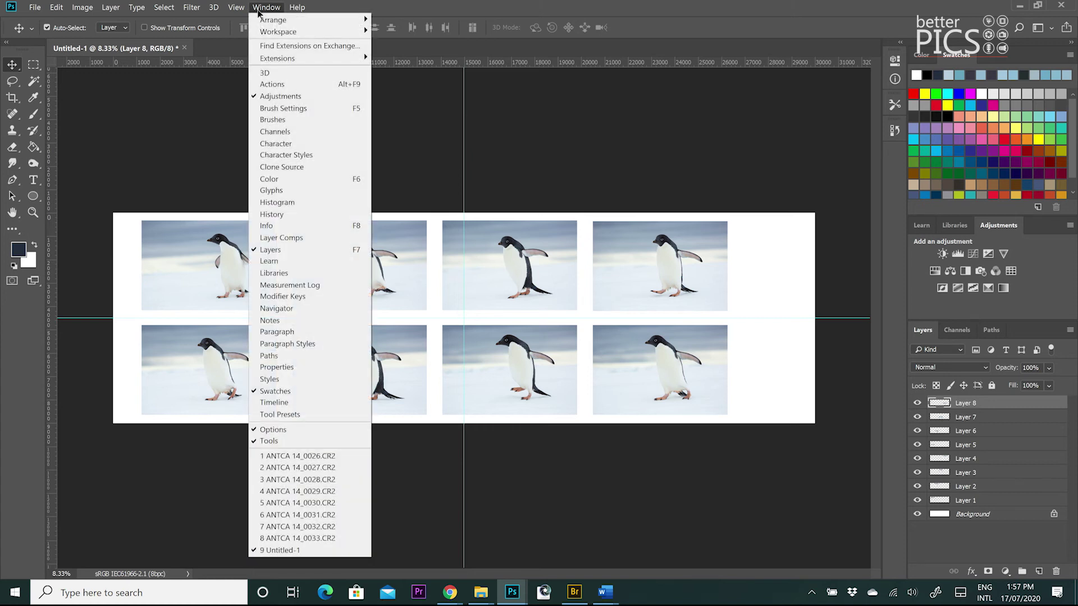
mouse_move(236, 8)
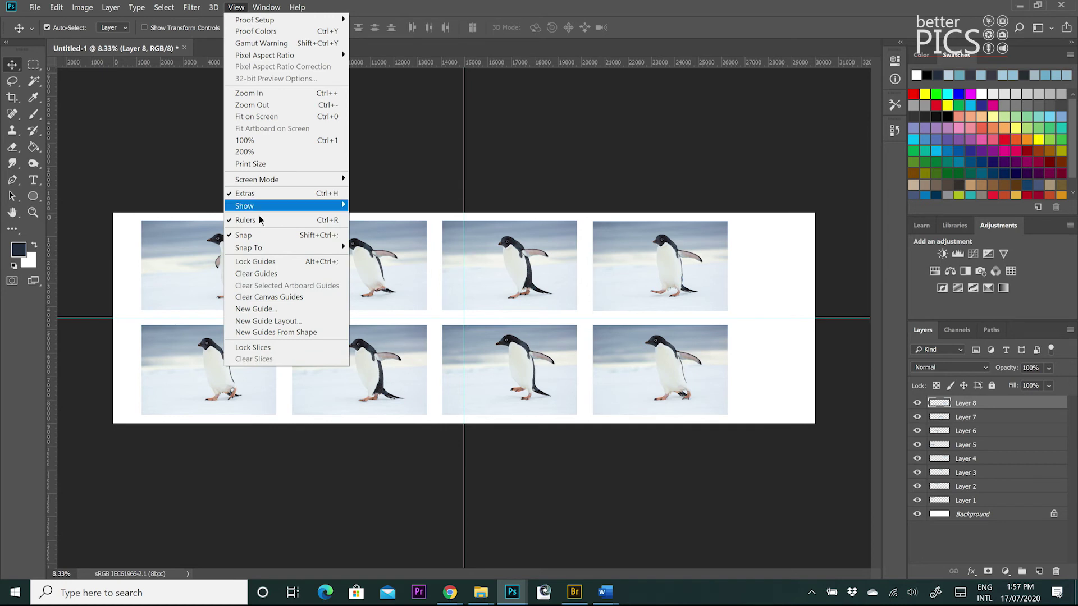
mouse_move(262, 248)
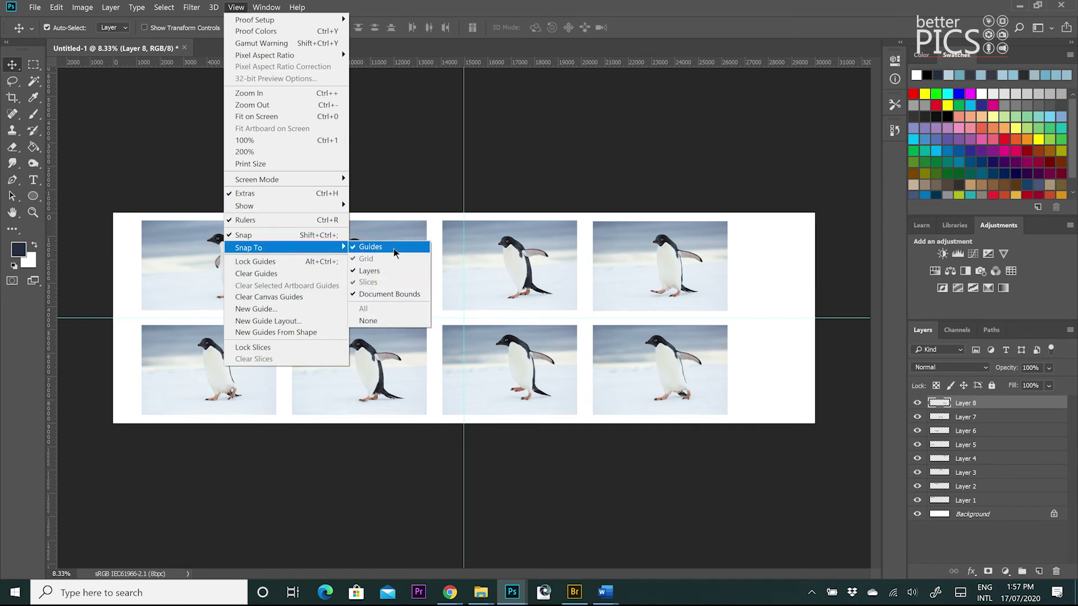
click(399, 294)
mouse_move(465, 111)
mouse_down()
mouse_move(502, 107)
mouse_move(470, 114)
mouse_up()
Step: Select all eight photo layers, move them together so the grid is centred on the guides, and deselect them
drag(757, 274, 207, 359)
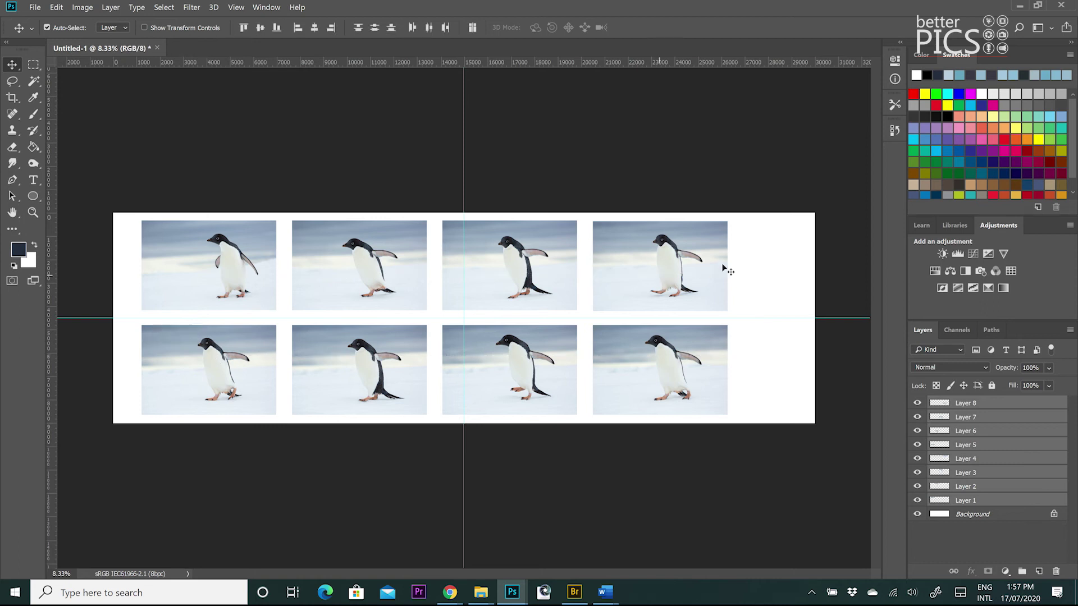
drag(758, 259, 180, 350)
drag(516, 267, 549, 270)
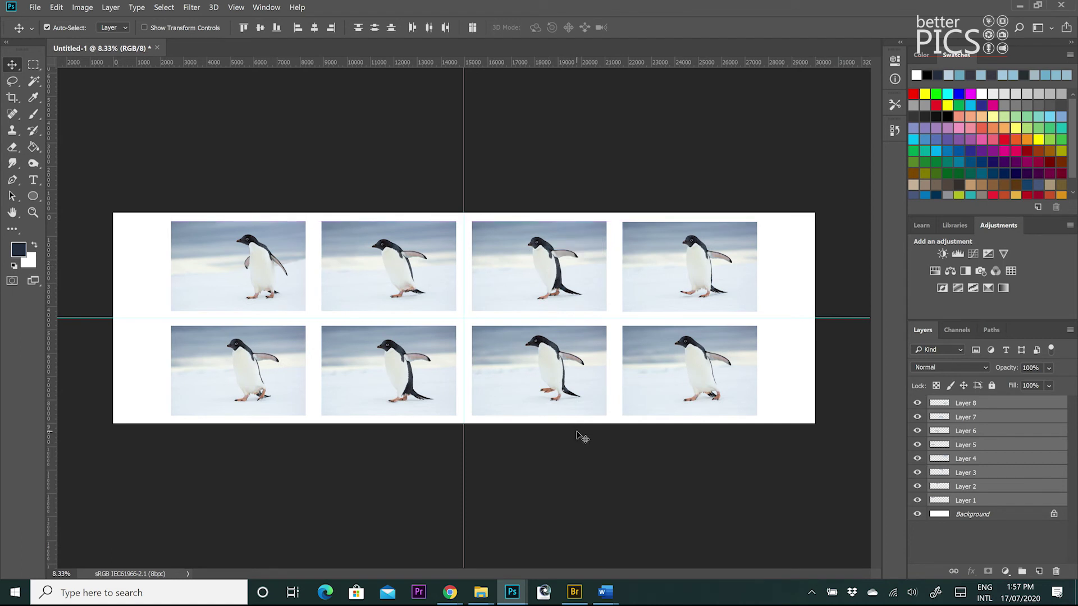
click(828, 248)
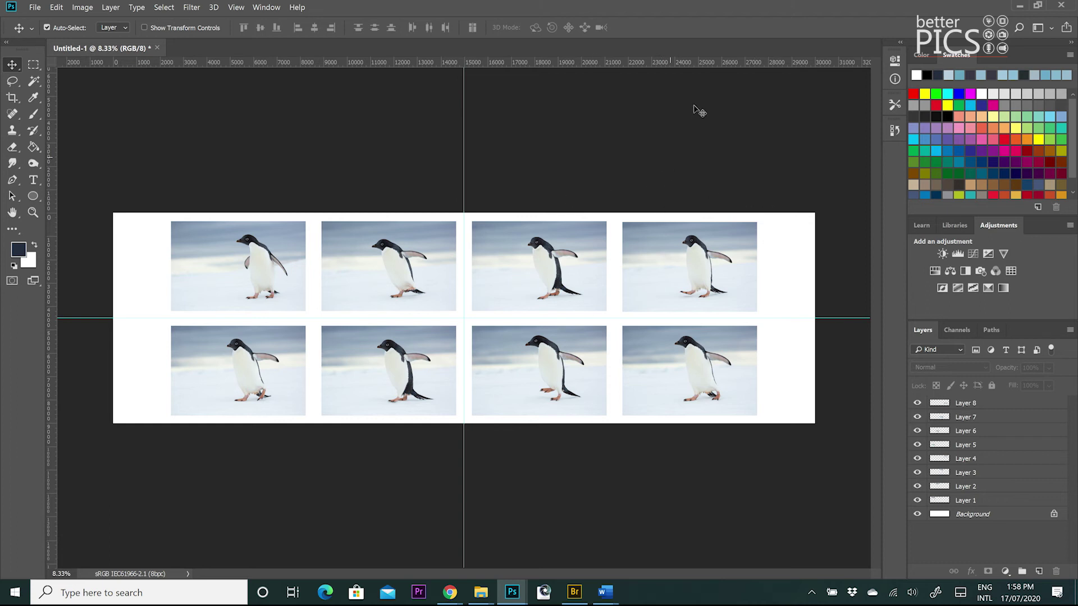
Step: Switch the canvas size units to inches and set the canvas height to 34 inches, keeping the anchor centred
click(82, 7)
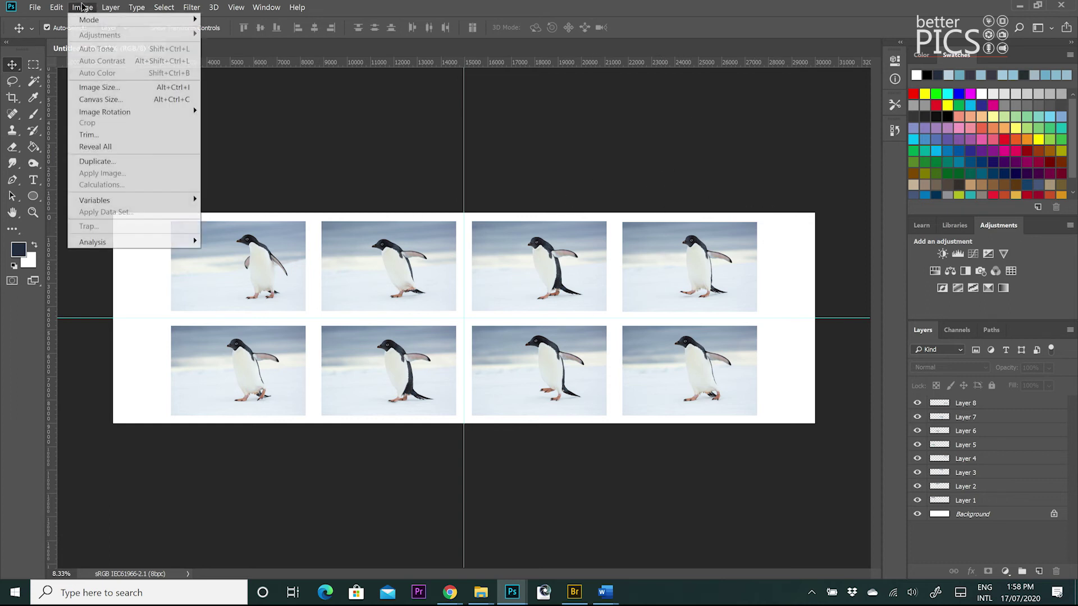
click(112, 100)
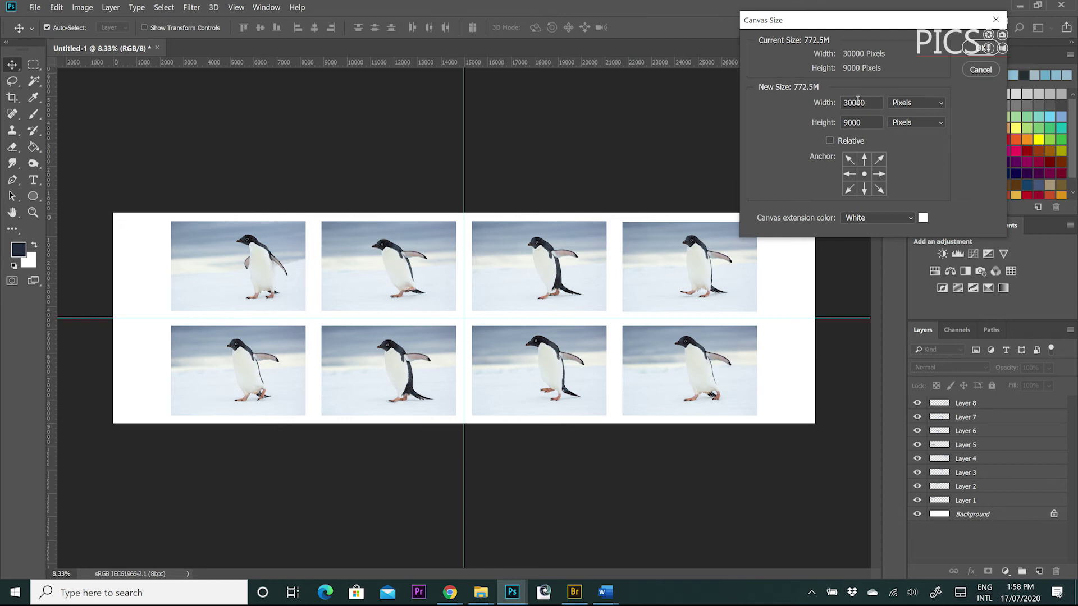
click(928, 123)
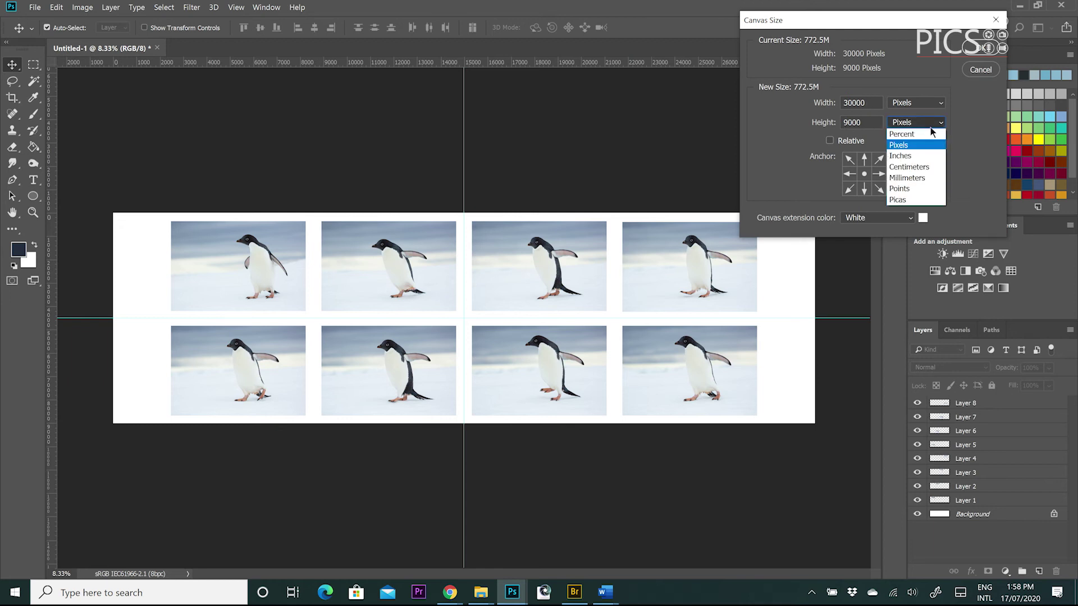
click(924, 165)
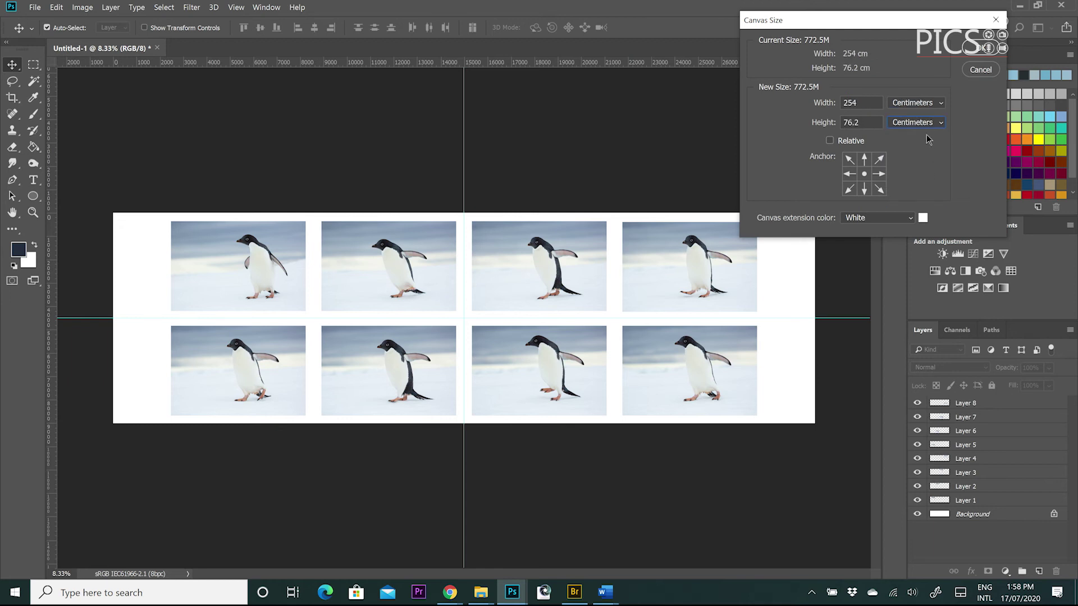
click(927, 124)
click(924, 150)
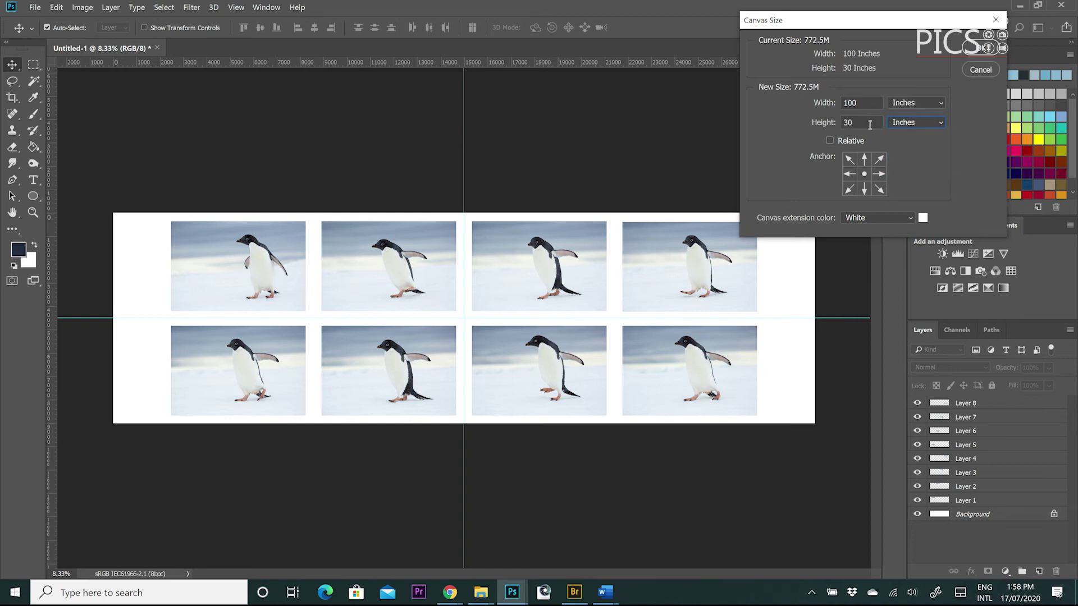
drag(857, 123, 836, 123)
text(34)
click(834, 142)
click(830, 140)
click(828, 122)
click(979, 49)
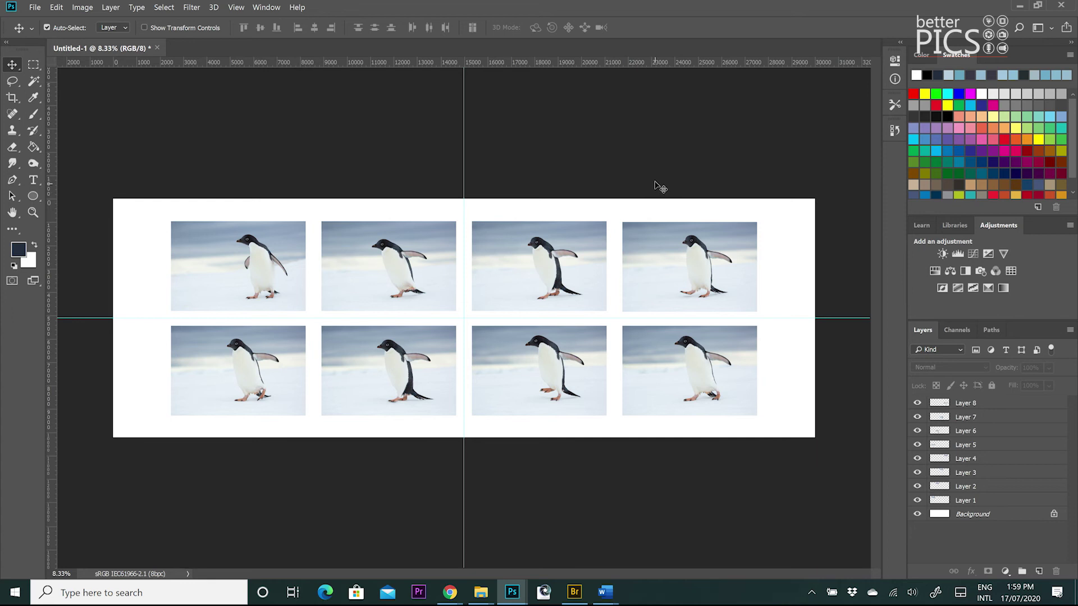
Step: Set the canvas height to 36 inches, keeping the width at 100 inches and the anchor centred
click(87, 7)
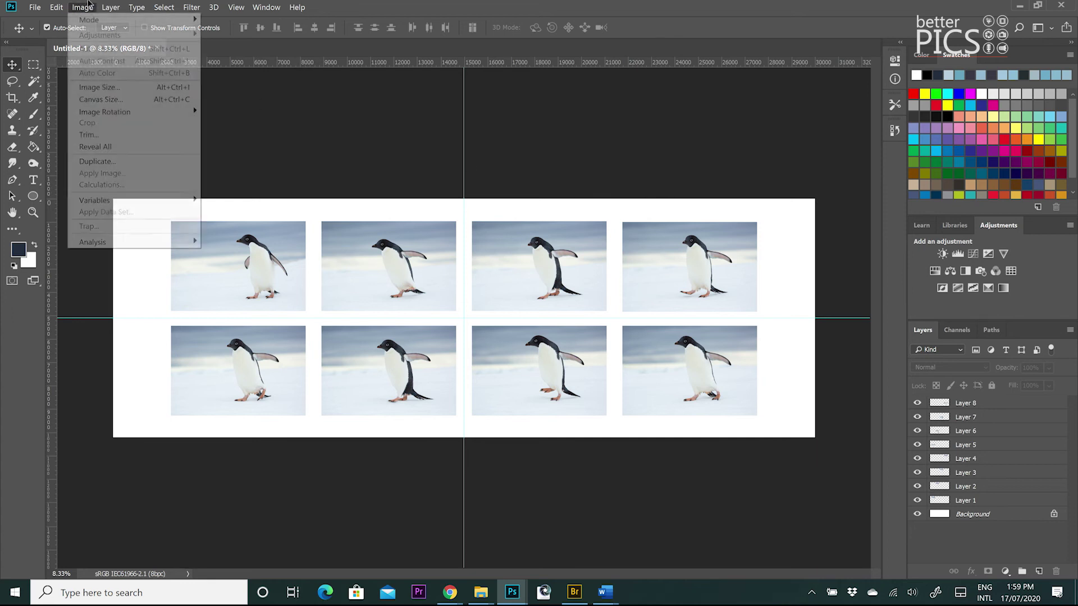
mouse_move(110, 7)
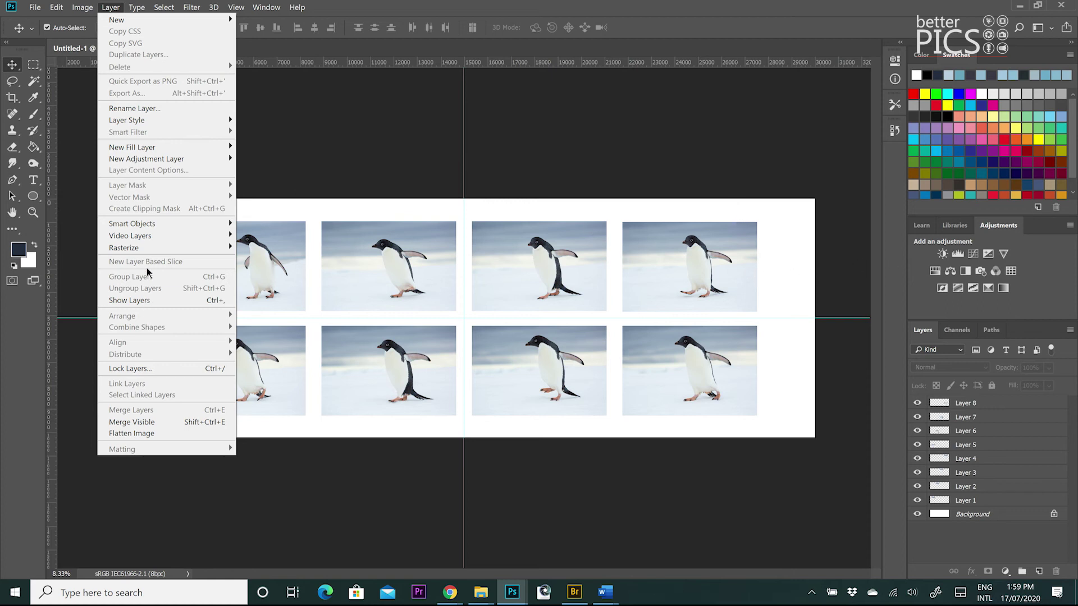
click(82, 6)
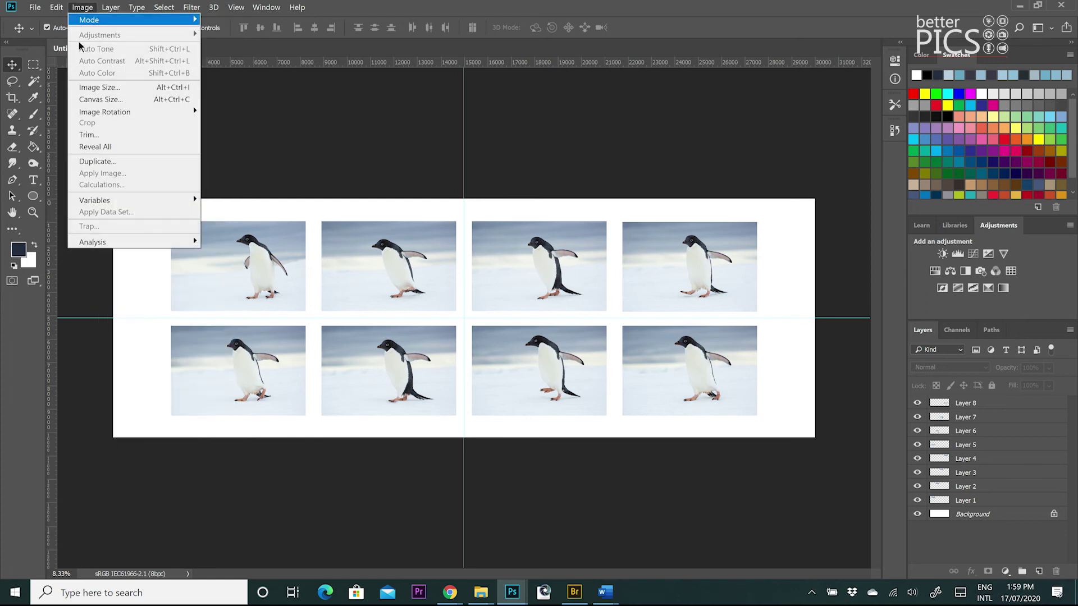
click(100, 100)
click(922, 104)
click(921, 134)
drag(876, 125, 820, 127)
text(36)
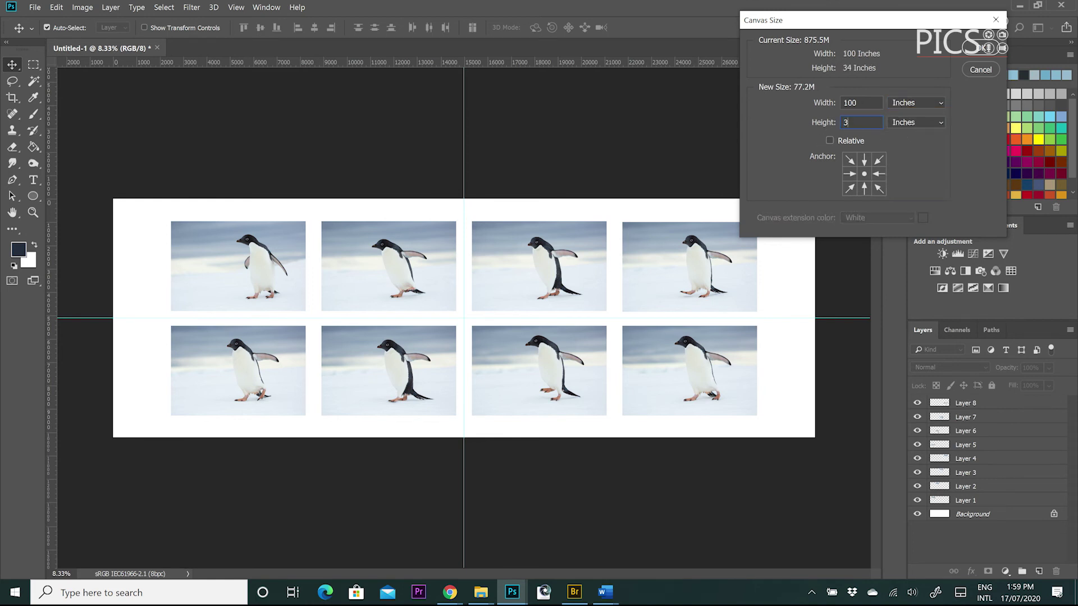
click(973, 54)
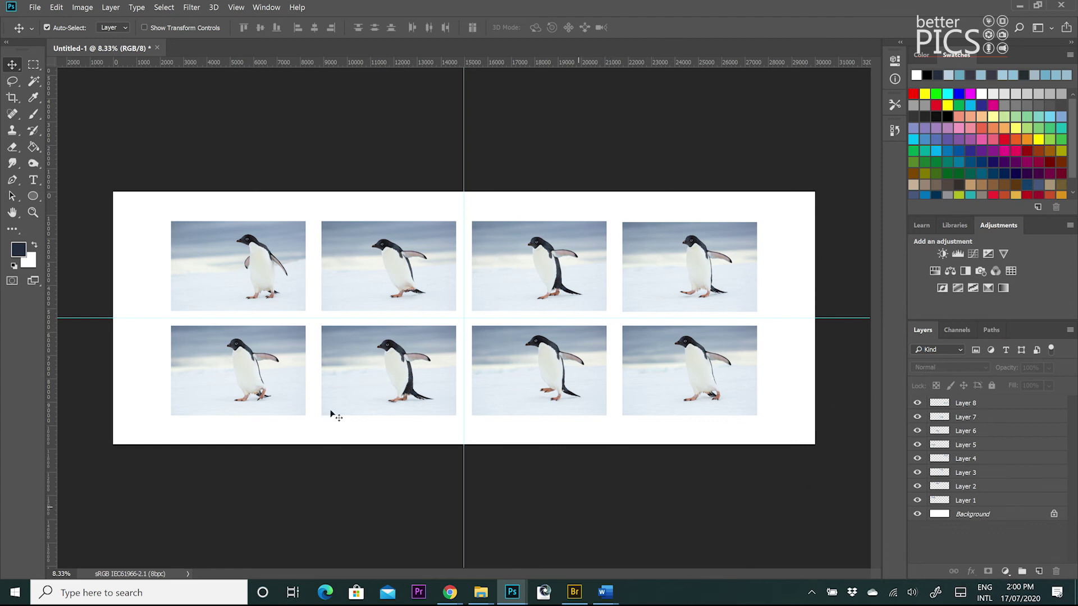
Step: Save the collage with its layers as a Photoshop PSD named Penguin Walk Master V1 in the Full Res Tiff folder inside Better Pics
click(36, 8)
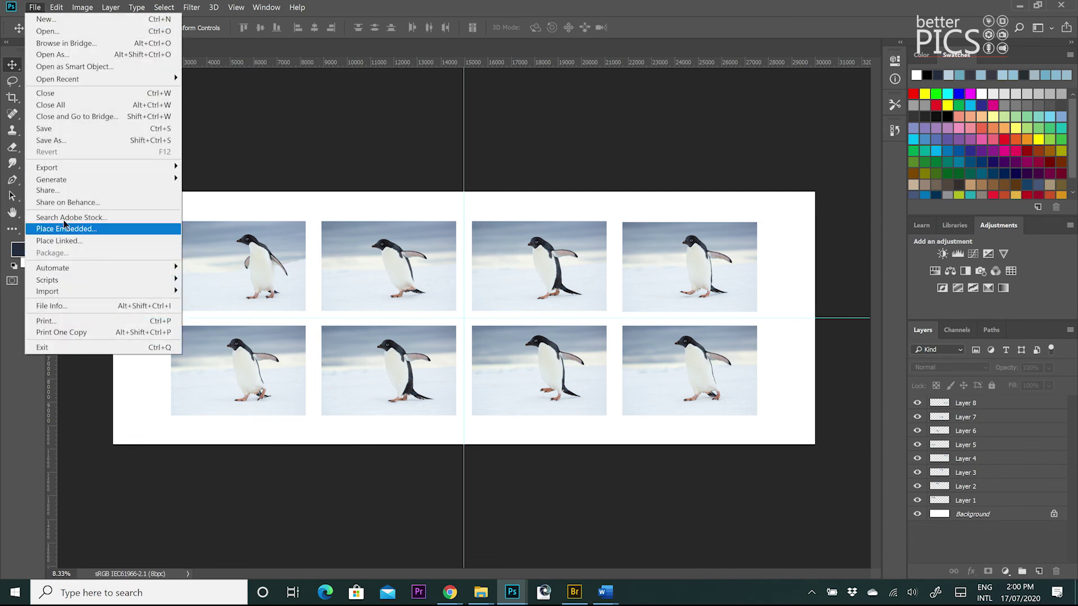
click(80, 144)
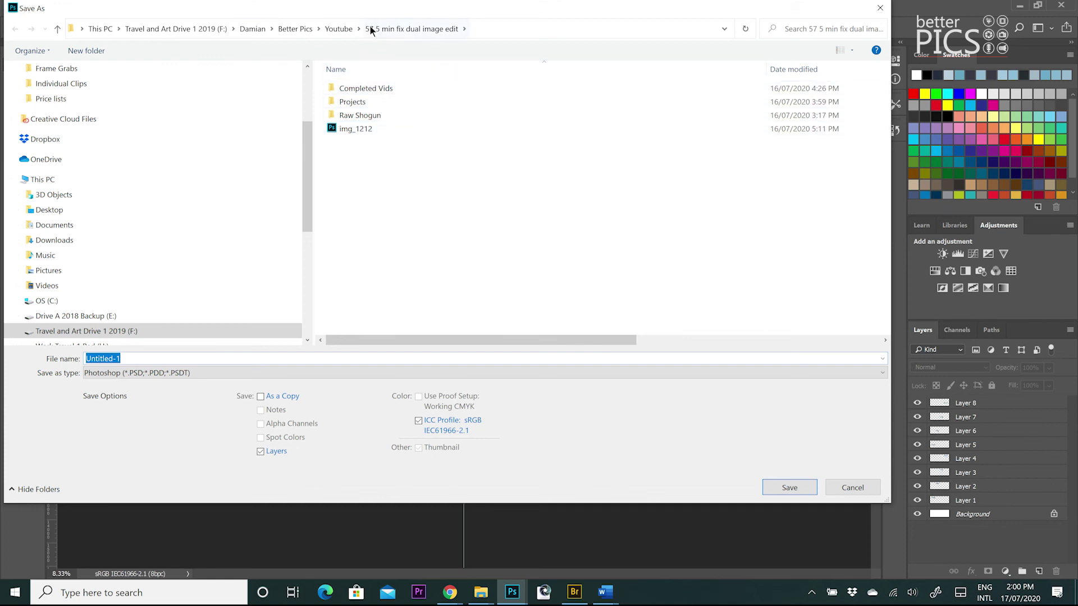
click(345, 31)
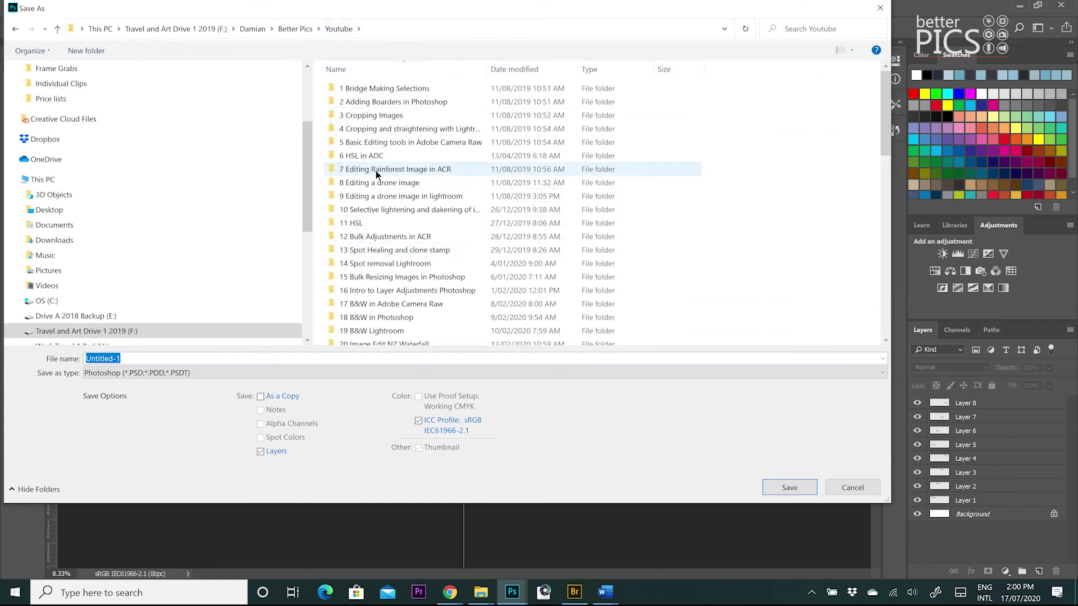
click(296, 29)
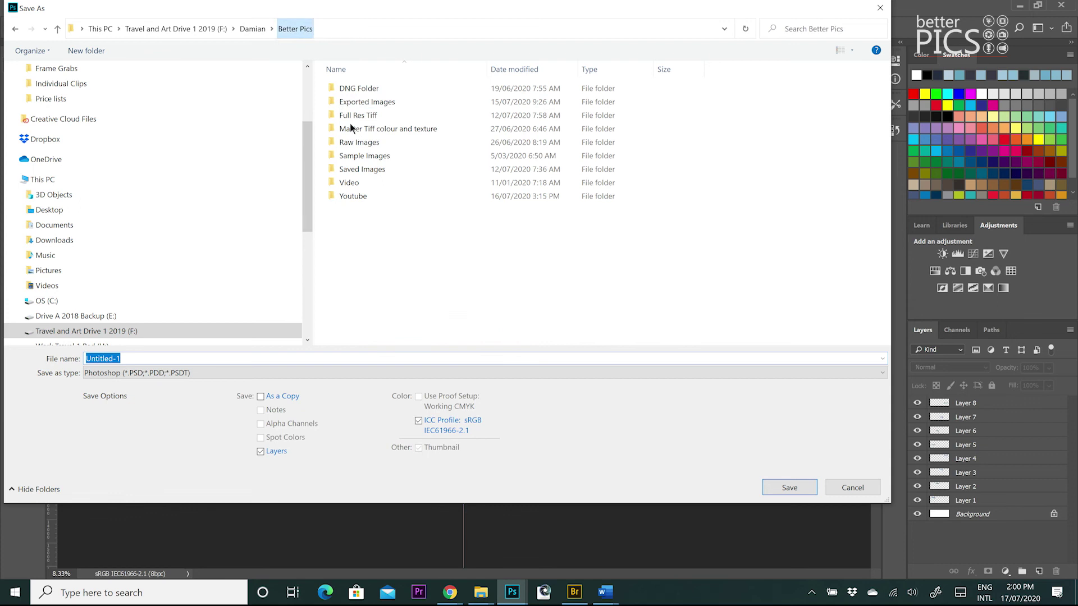
double_click(381, 119)
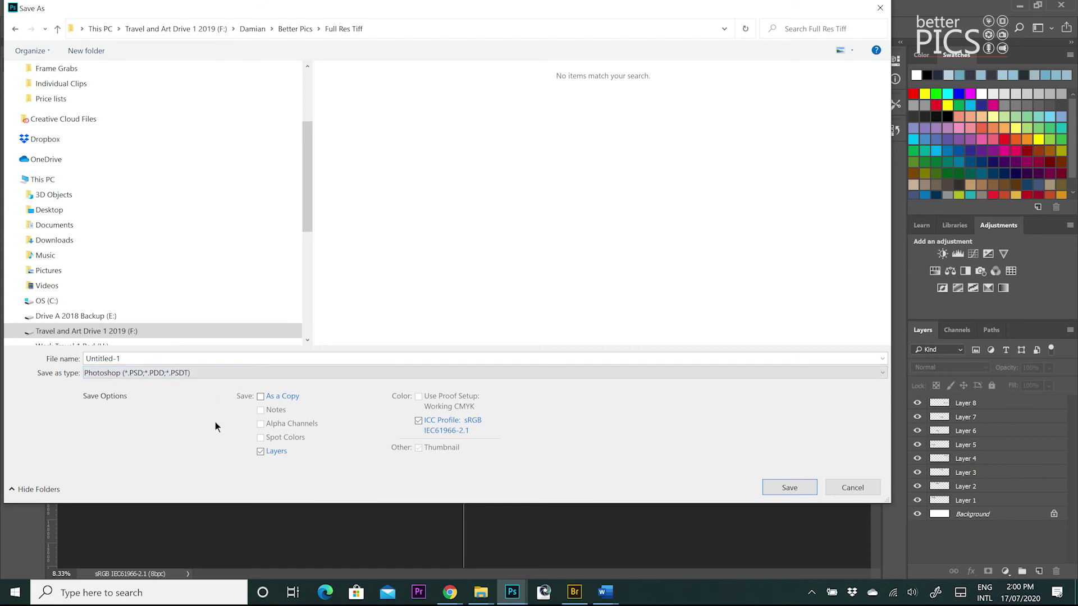
double_click(133, 358)
text(Penguin Walk Master V1)
click(806, 486)
click(679, 106)
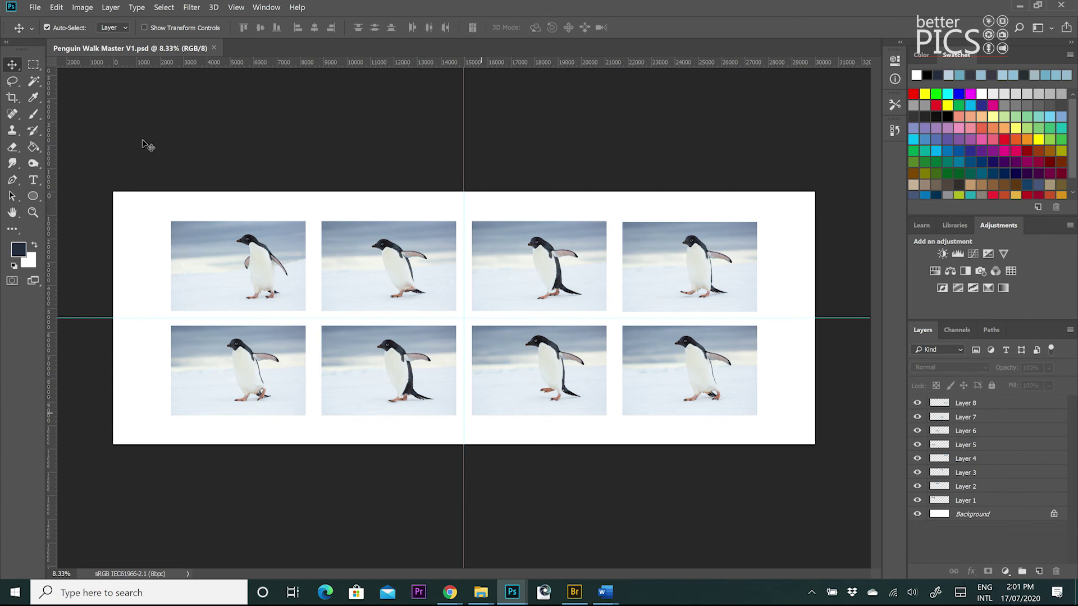
Step: Check the collage's overall image size in centimeters, leaving its dimensions and resolution as they are
click(76, 8)
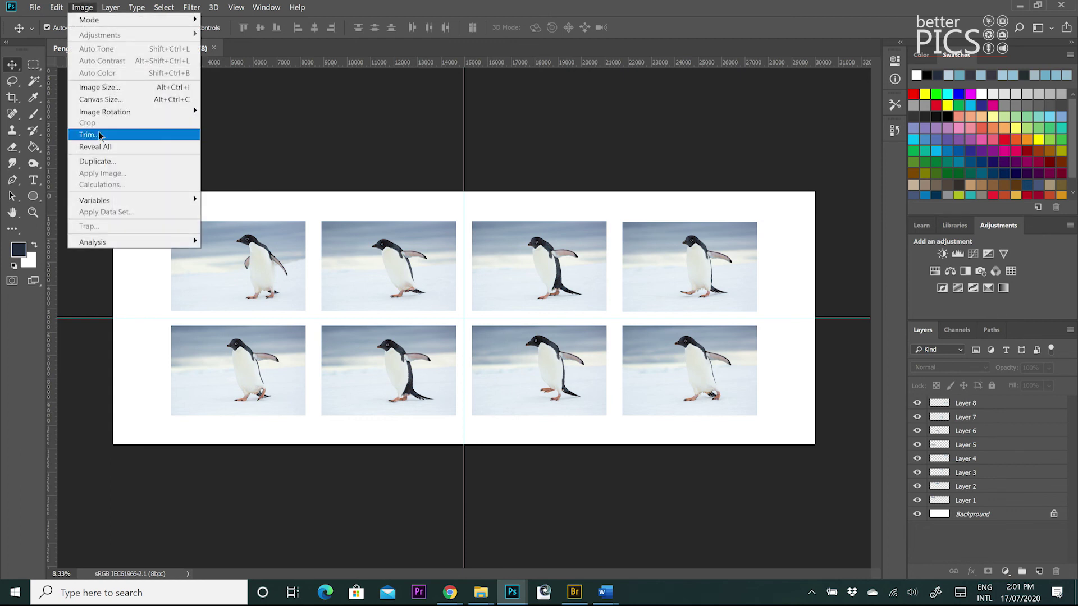
click(99, 87)
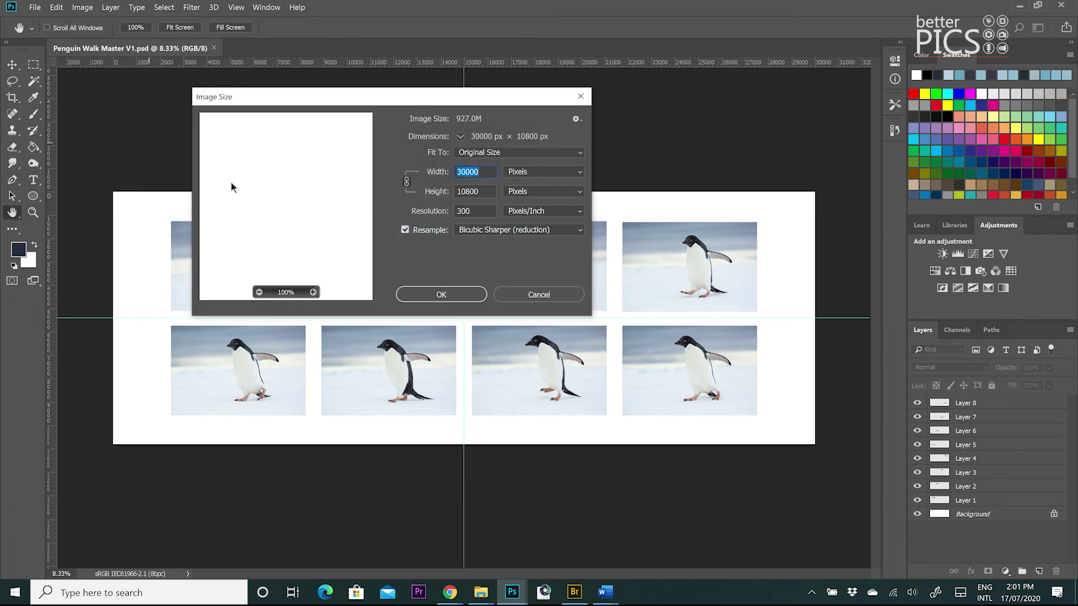
click(533, 173)
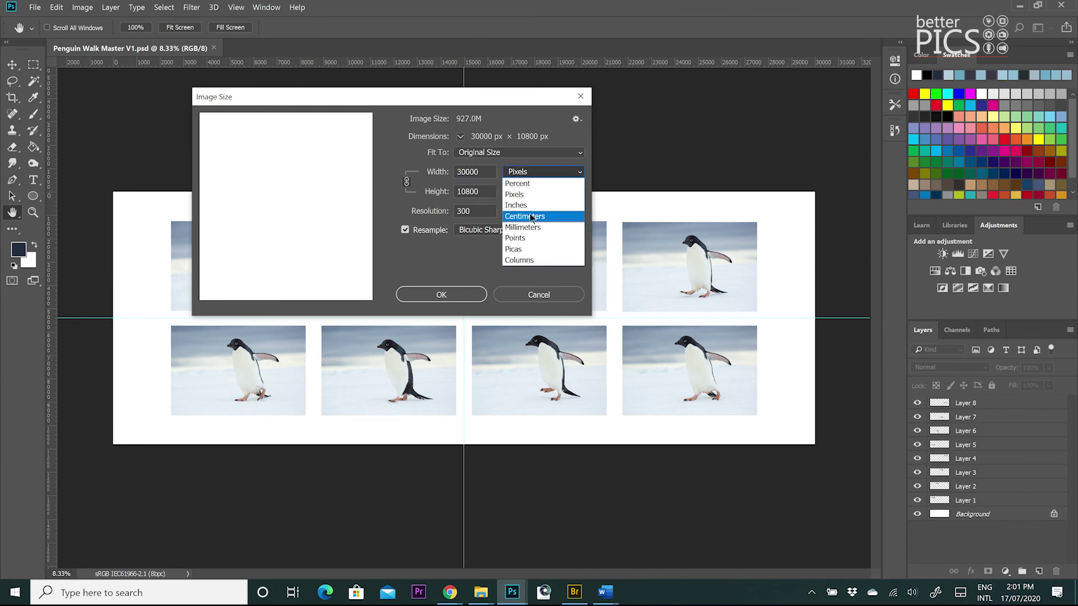
click(530, 215)
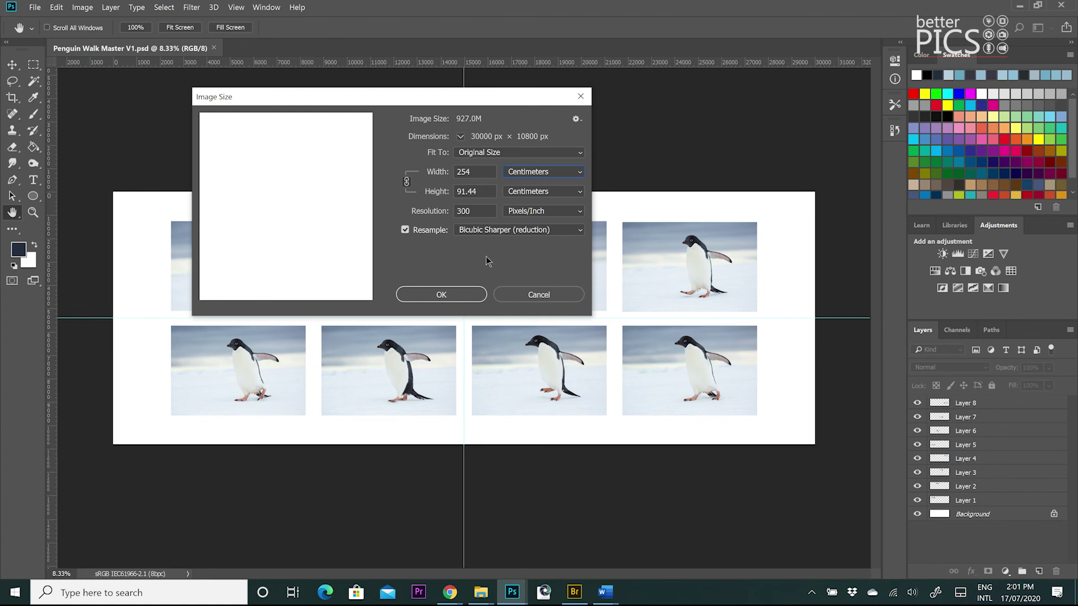
click(472, 296)
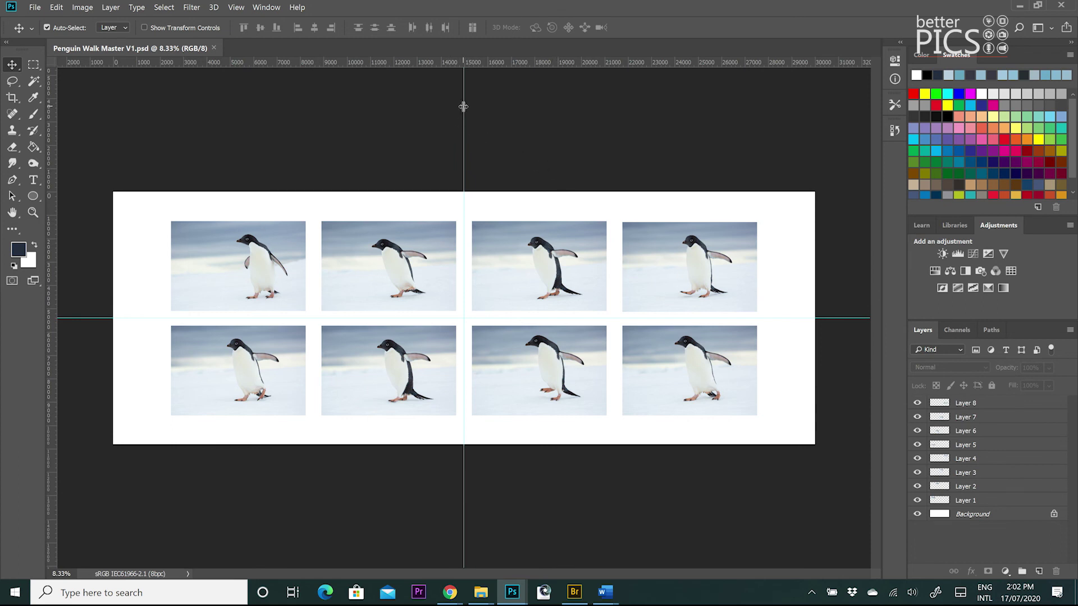
Step: Hide the grid and guides, and hide the tool and layer panels to present the finished collage on its own
key(ctrl)
key(ctrl+apostrophe)
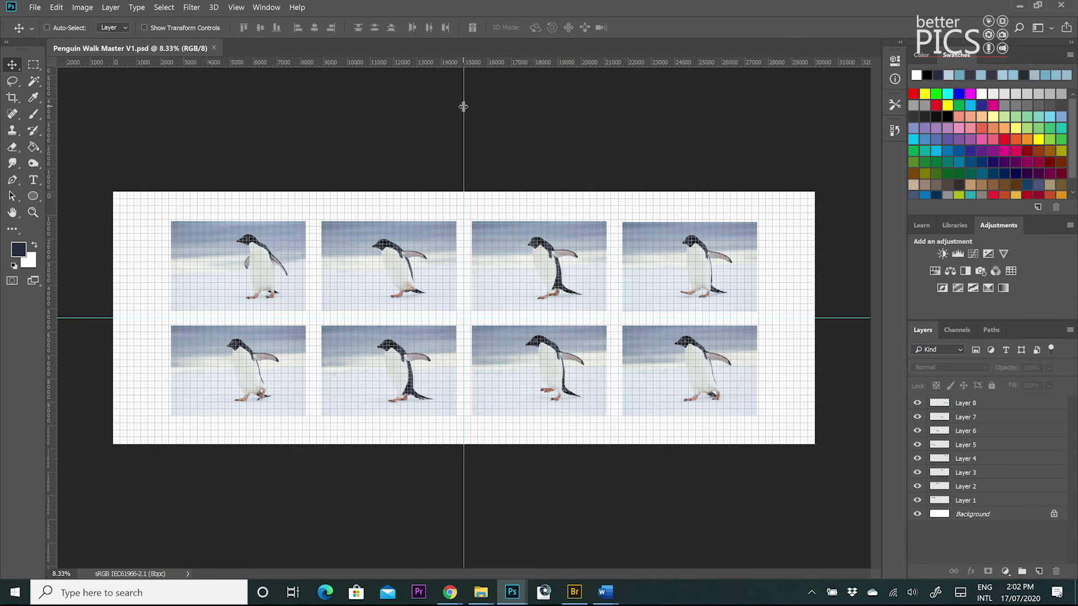
key(ctrl+apostrophe)
key(ctrl+semicolon)
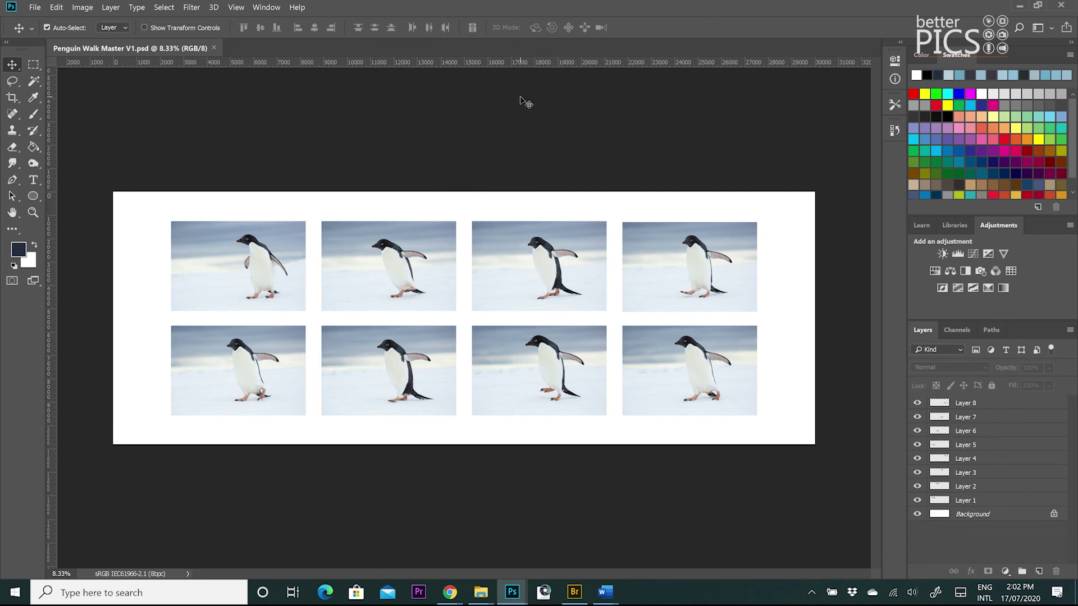
key(Tab)
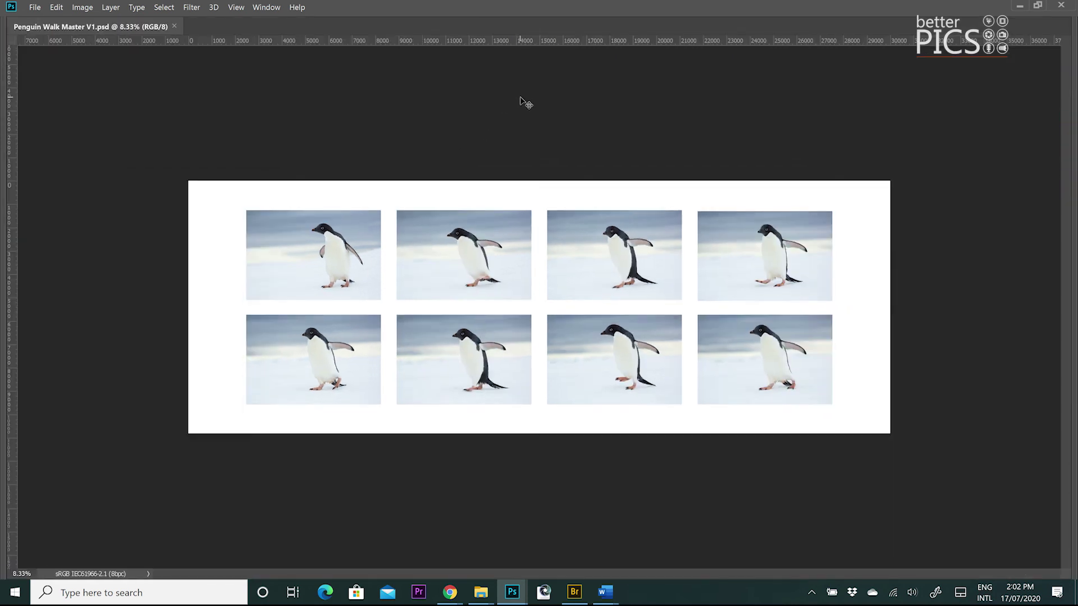